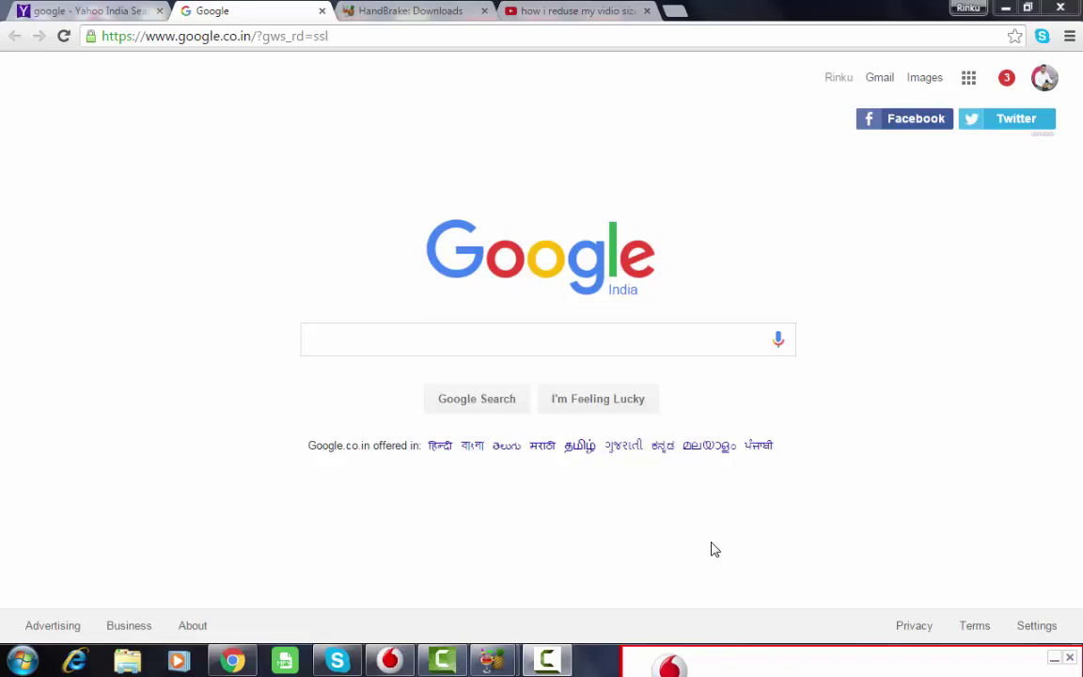
# - Select the address bar on the Google India (google.co.in) tab
pyautogui.hotkey('ctrl', 'l')
# - Search Google for 'handbrake free download' and open the 'HandBrake: Downloads' result
pyautogui.click(364, 335)
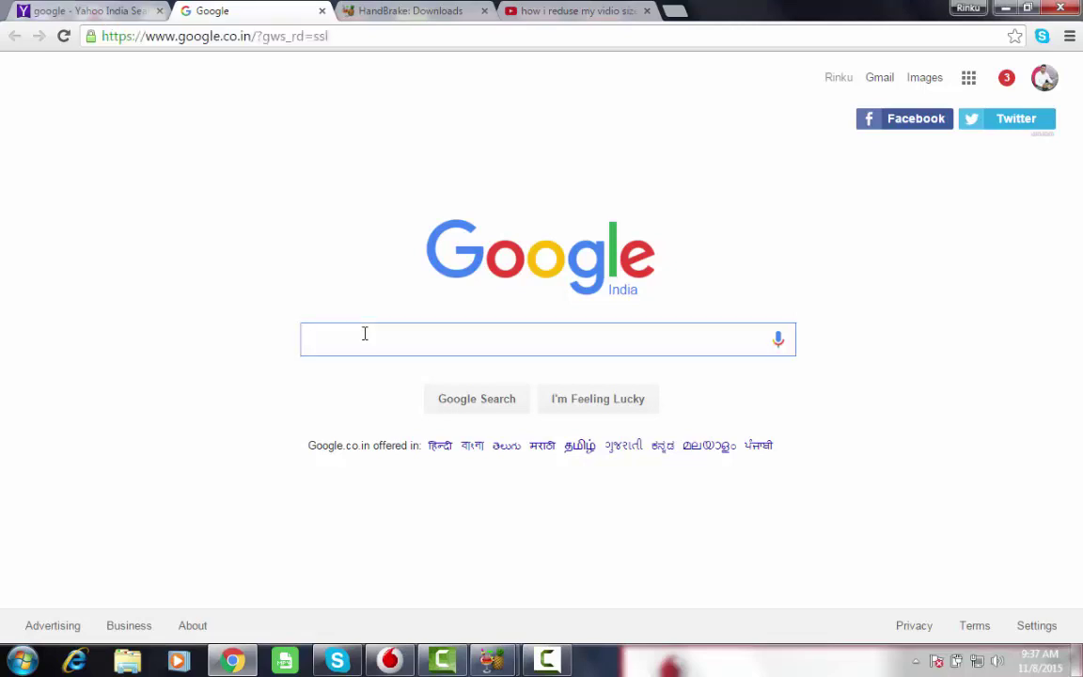
pyautogui.write('h')
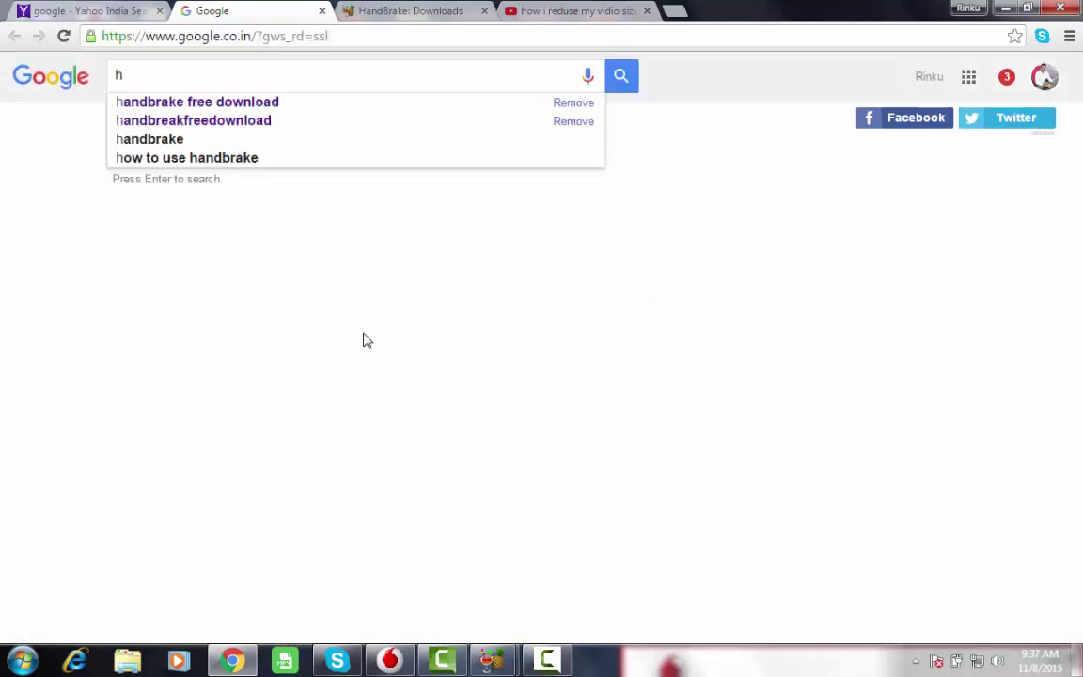
pyautogui.click(205, 103)
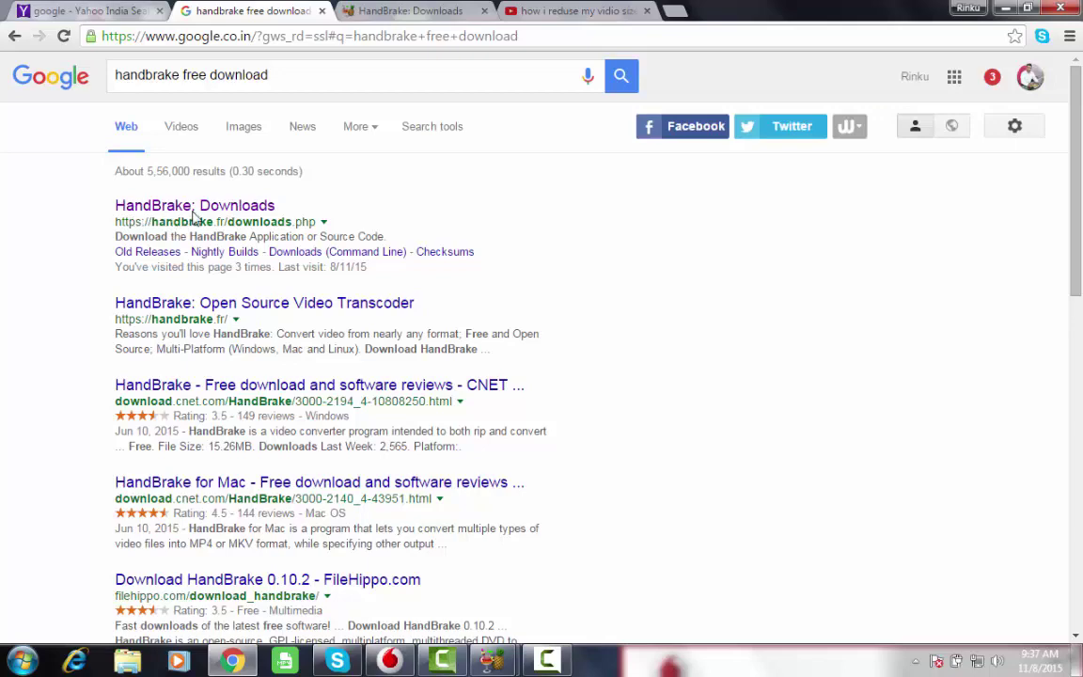
pyautogui.click(233, 206)
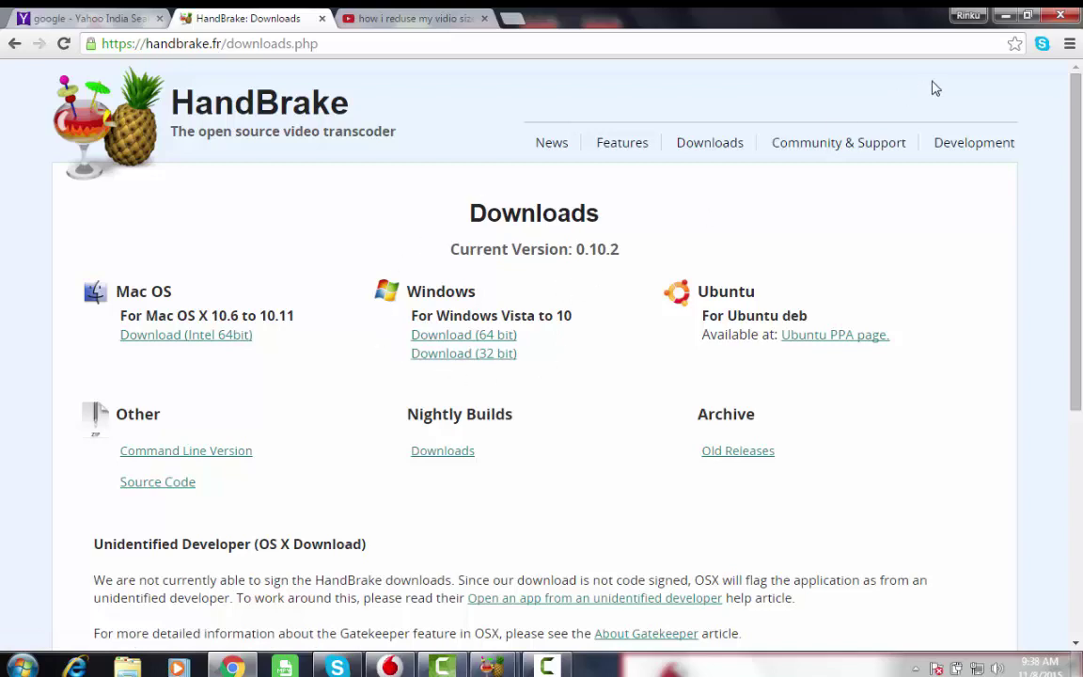
# - Confirm through Computer Properties that the system is 64-bit Windows 7 Ultimate, then close it
pyautogui.click(1004, 16)
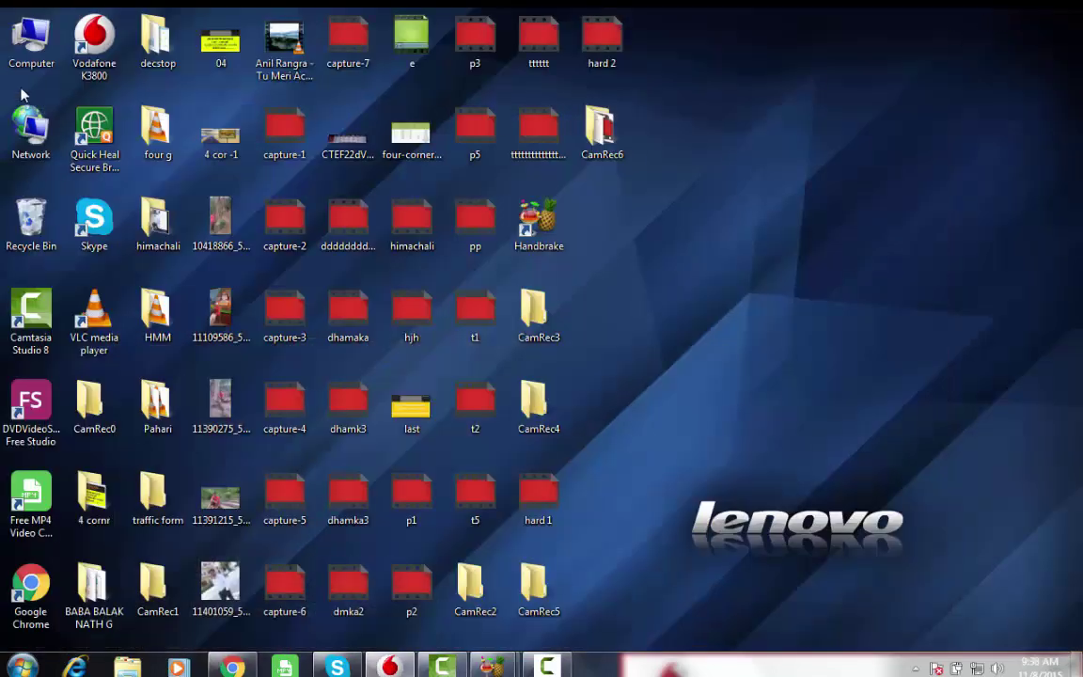
pyautogui.rightClick(26, 44)
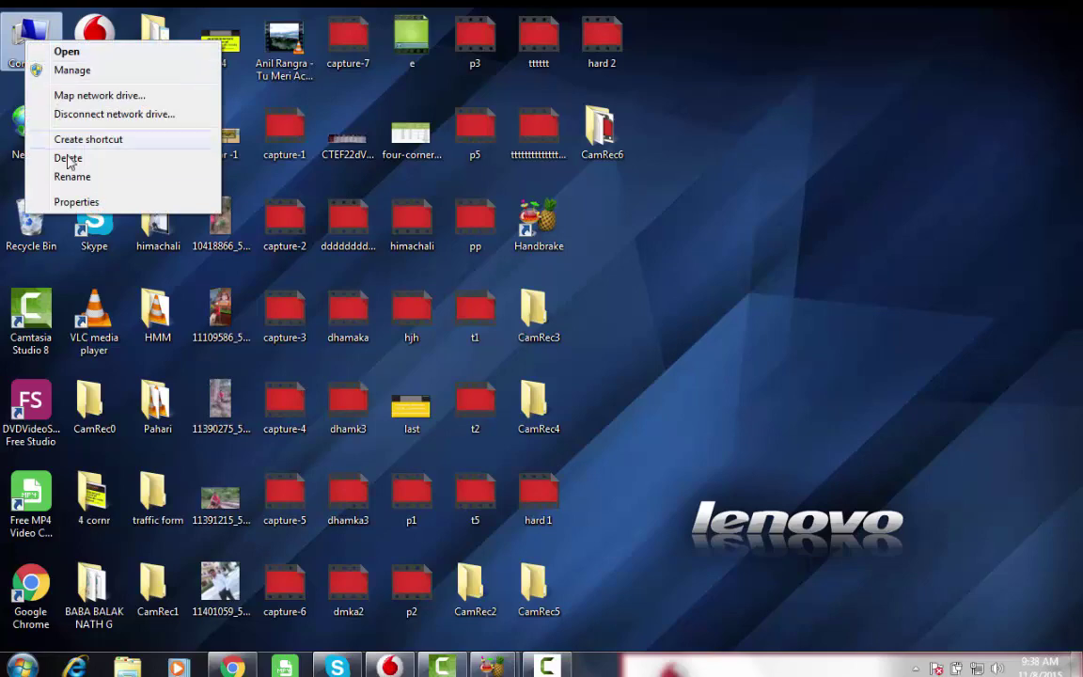
pyautogui.click(73, 202)
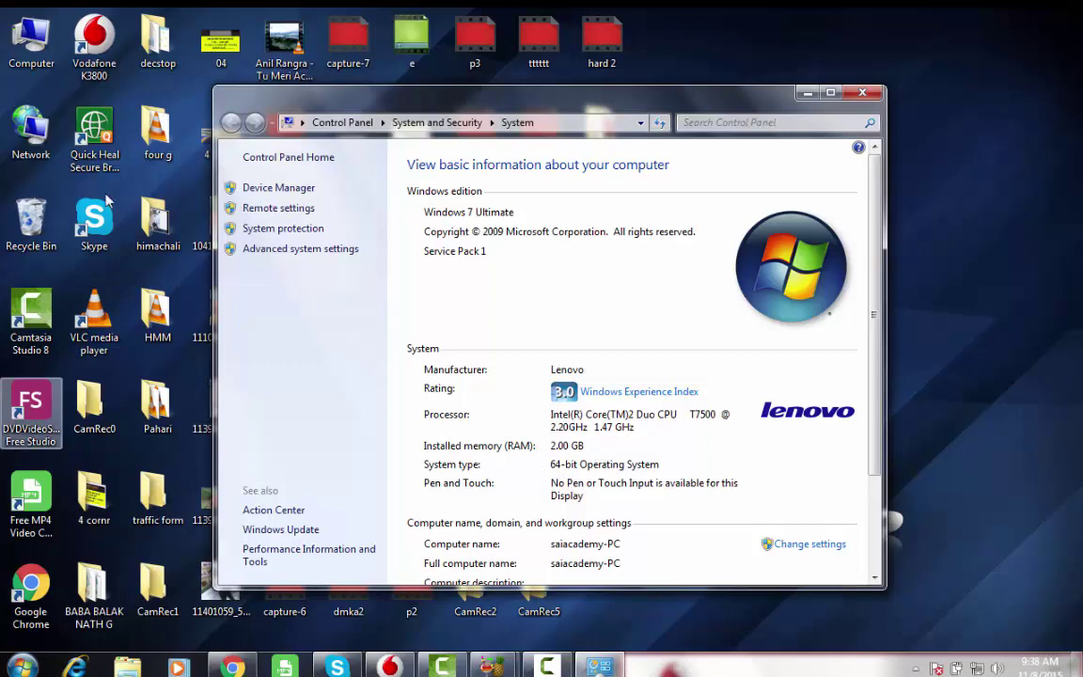
pyautogui.click(806, 95)
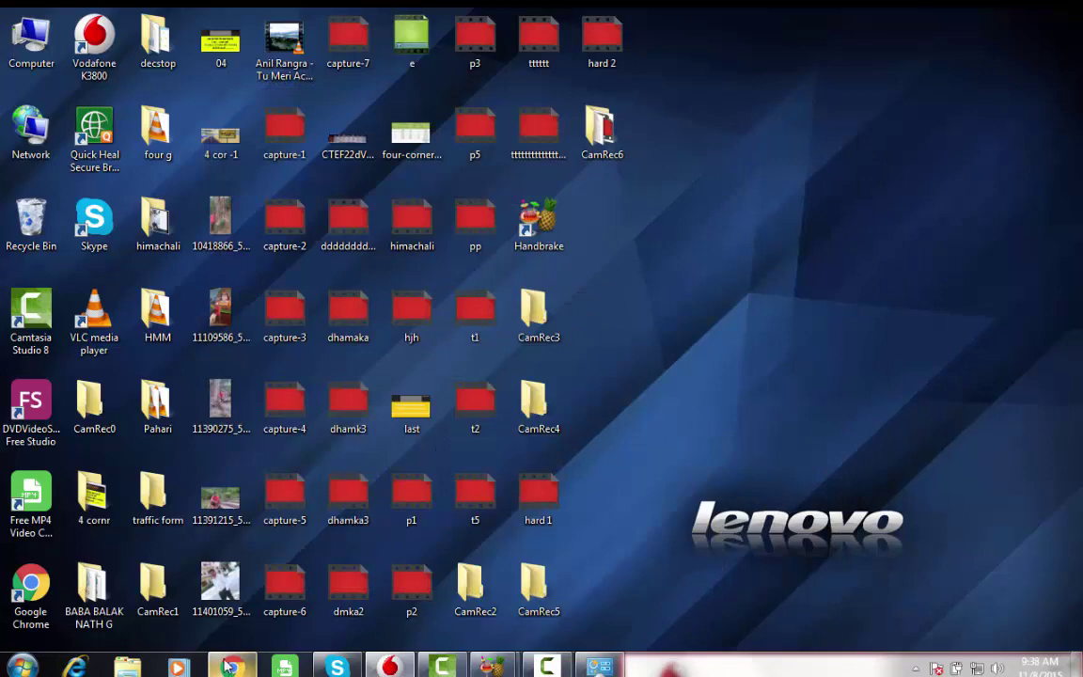
pyautogui.moveTo(228, 668)
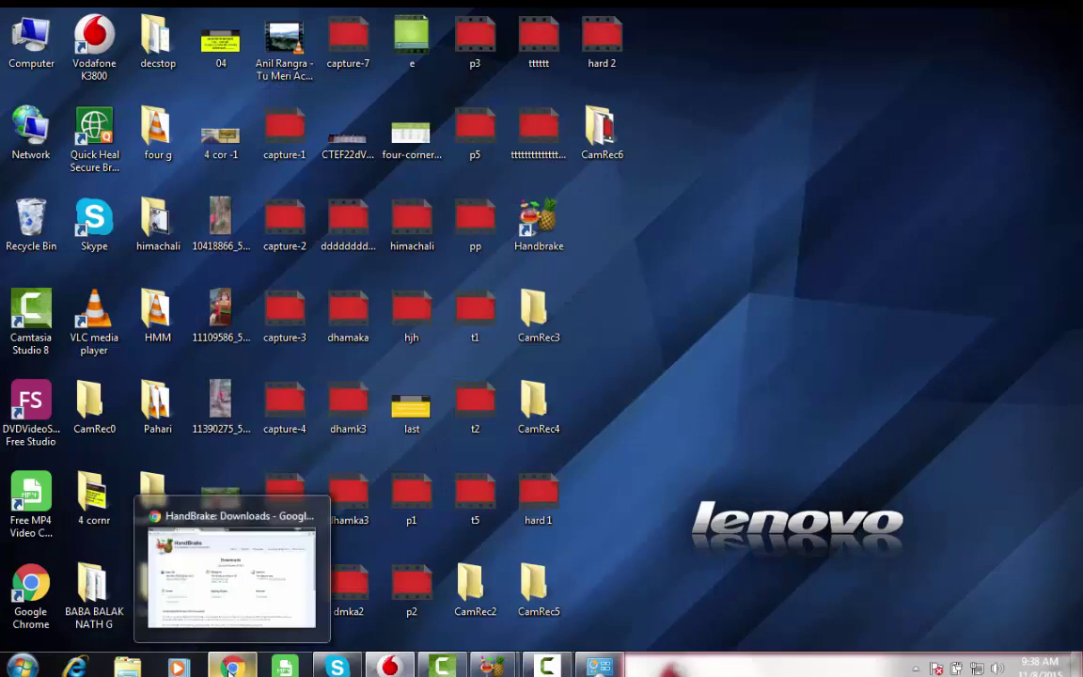
# - Start the HandBrake Download (64 bit) installer, cancel it, and minimize Chrome
pyautogui.click(225, 592)
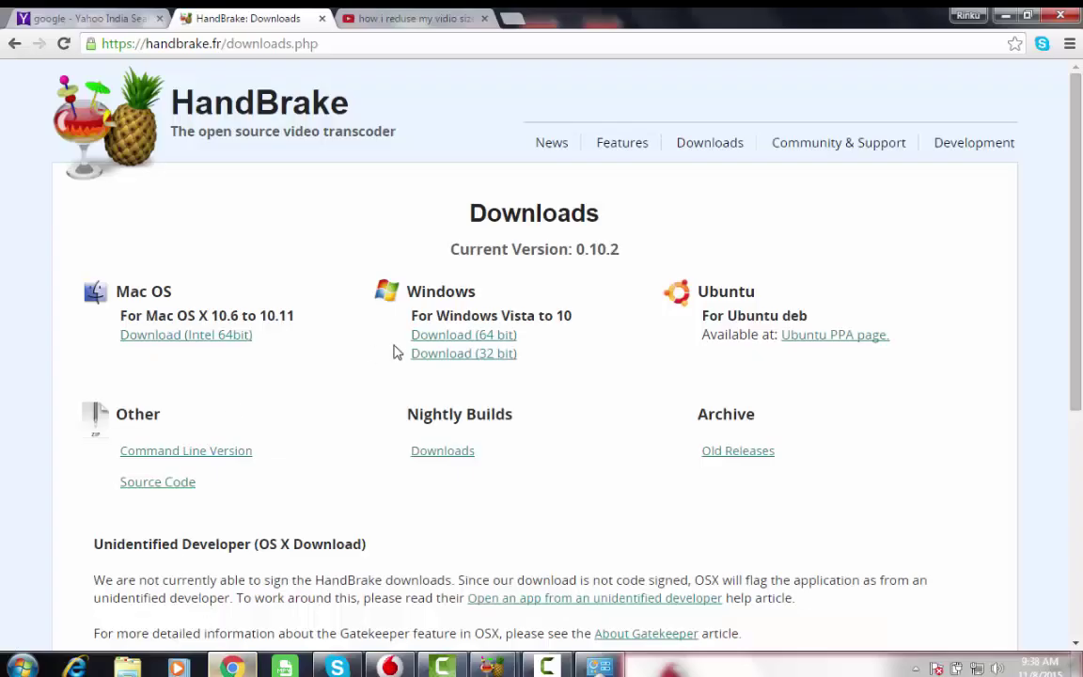
pyautogui.click(466, 340)
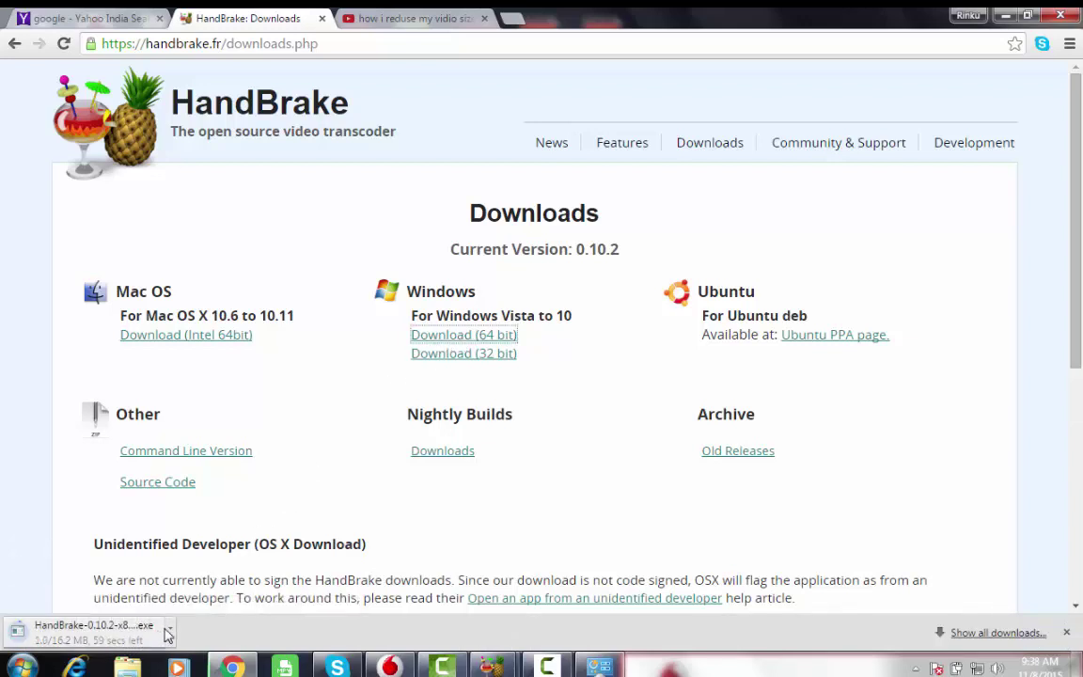
pyautogui.click(168, 632)
pyautogui.click(261, 618)
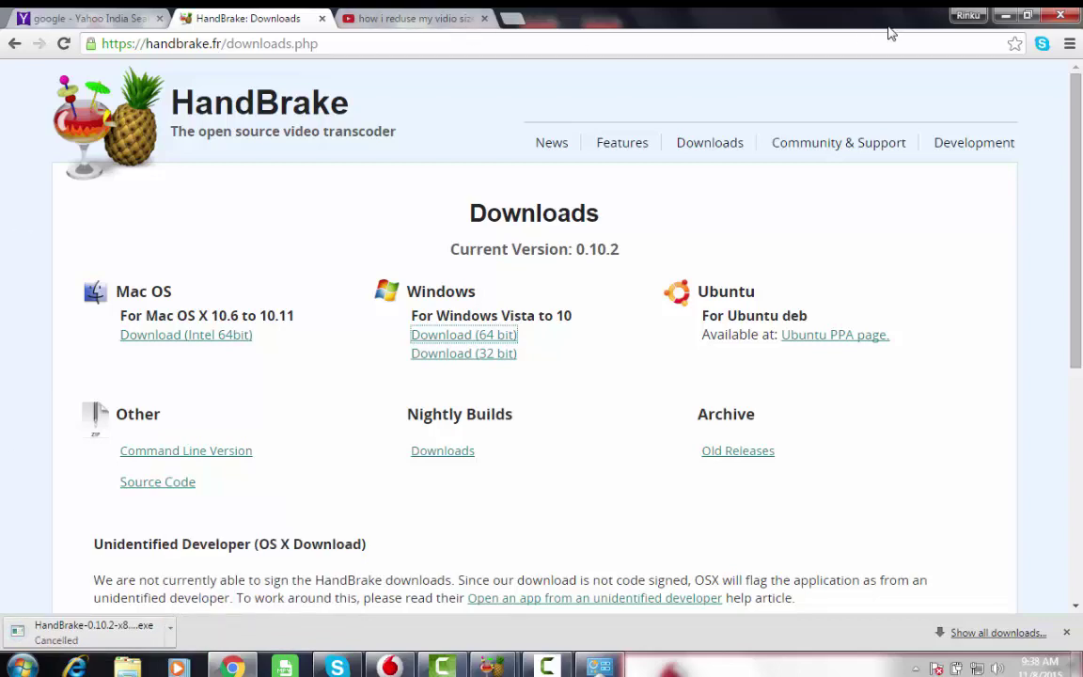
pyautogui.click(1005, 16)
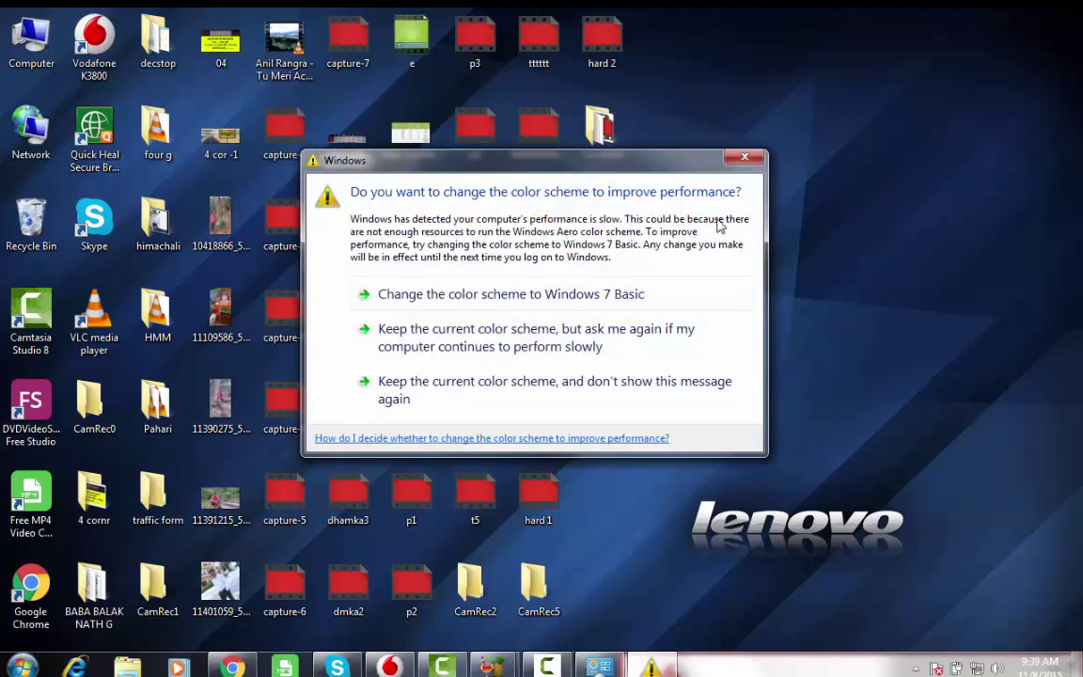
# - Close the Windows colour-scheme prompt and open HandBrake from its desktop shortcut
pyautogui.click(744, 160)
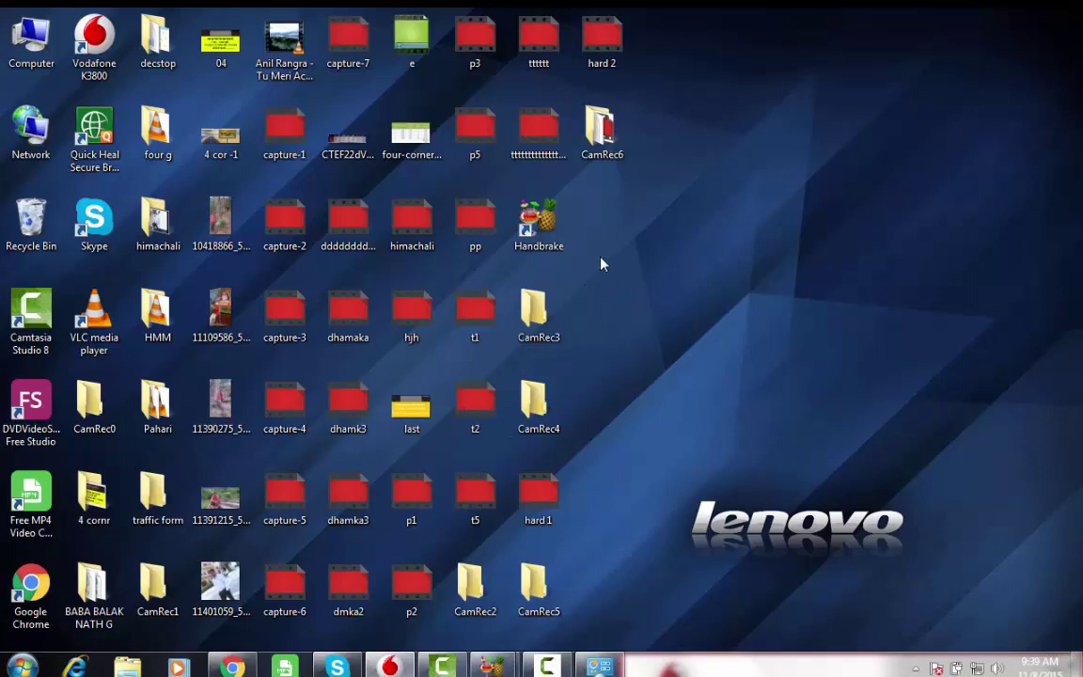
pyautogui.click(545, 225)
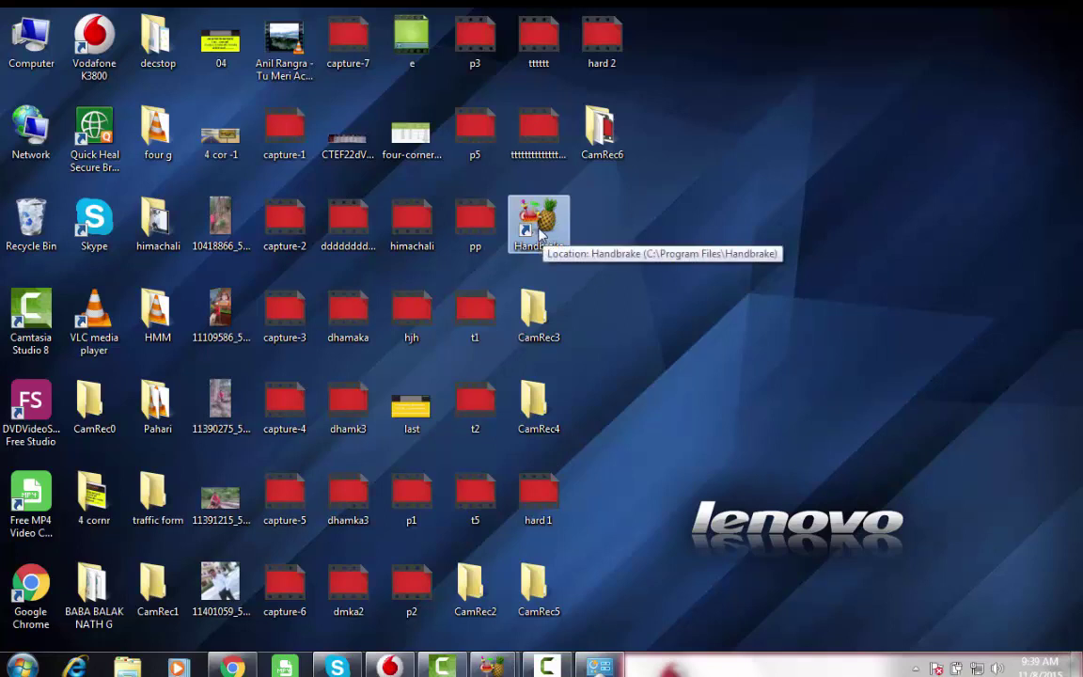
pyautogui.rightClick(541, 230)
pyautogui.click(570, 240)
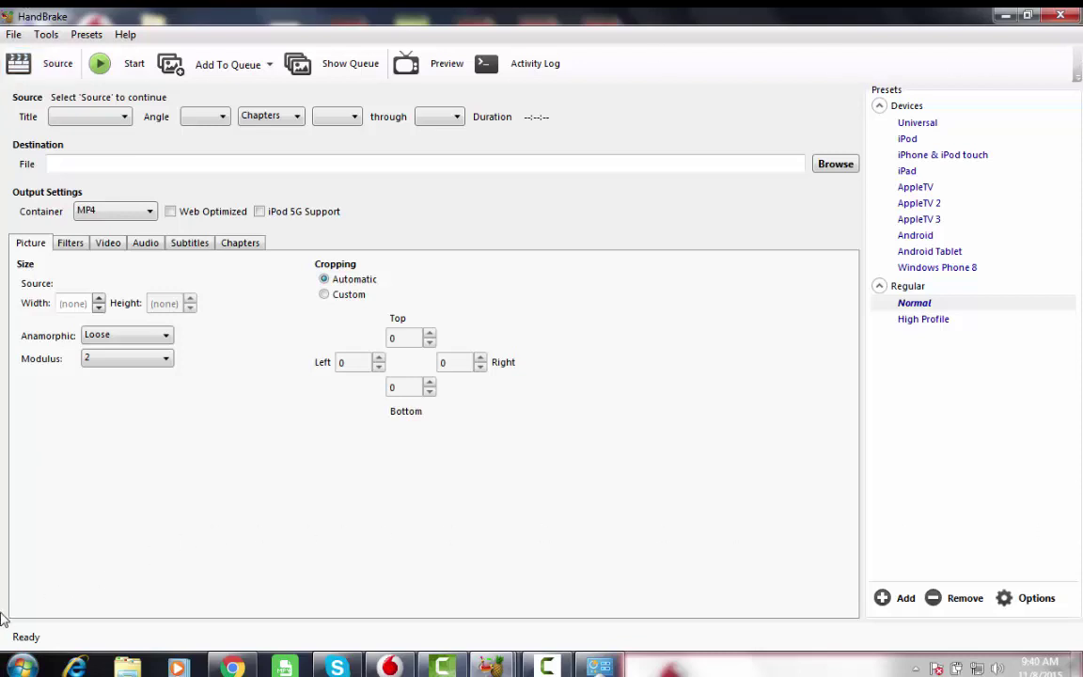
# - Browse from Source > File to the HMM folder on the Desktop
pyautogui.click(57, 68)
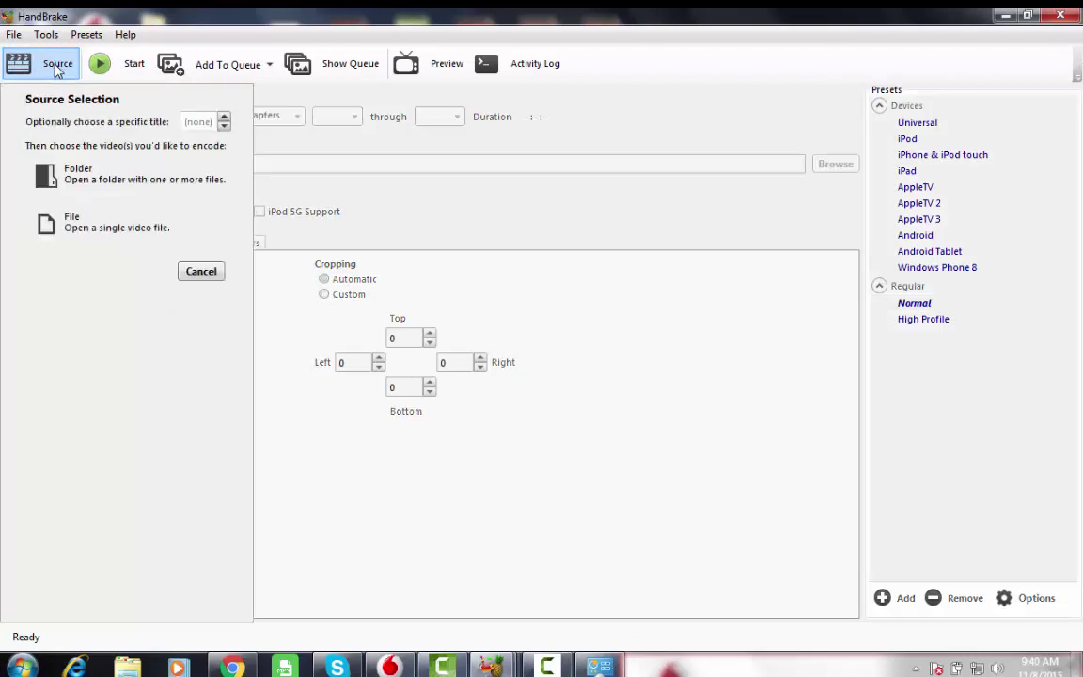
pyautogui.click(94, 235)
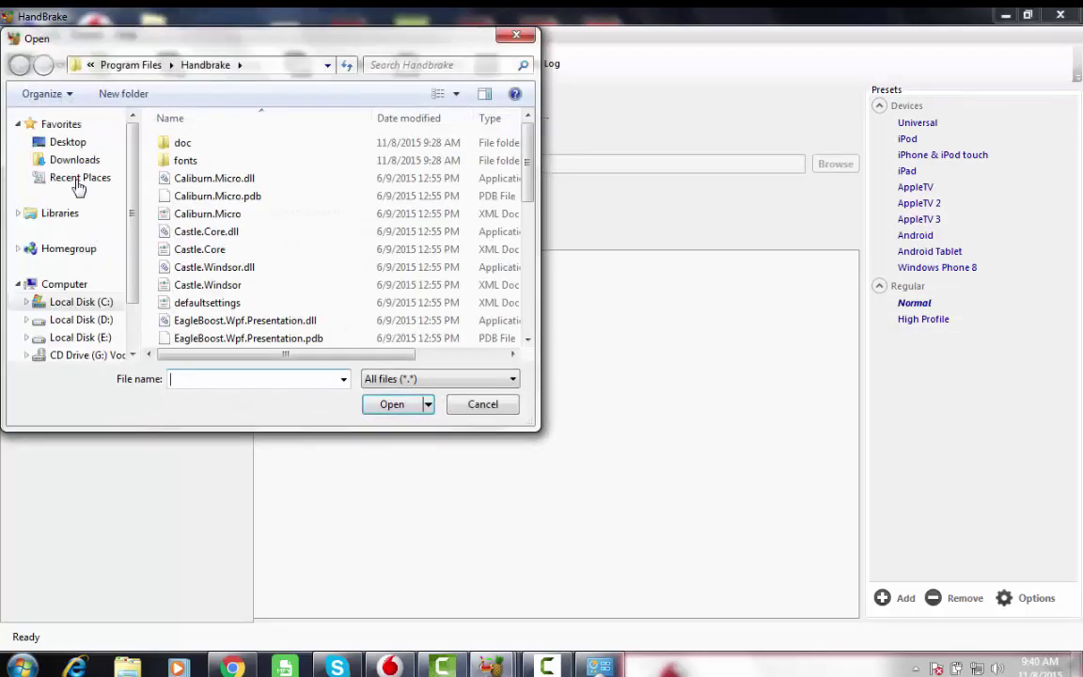
pyautogui.click(68, 146)
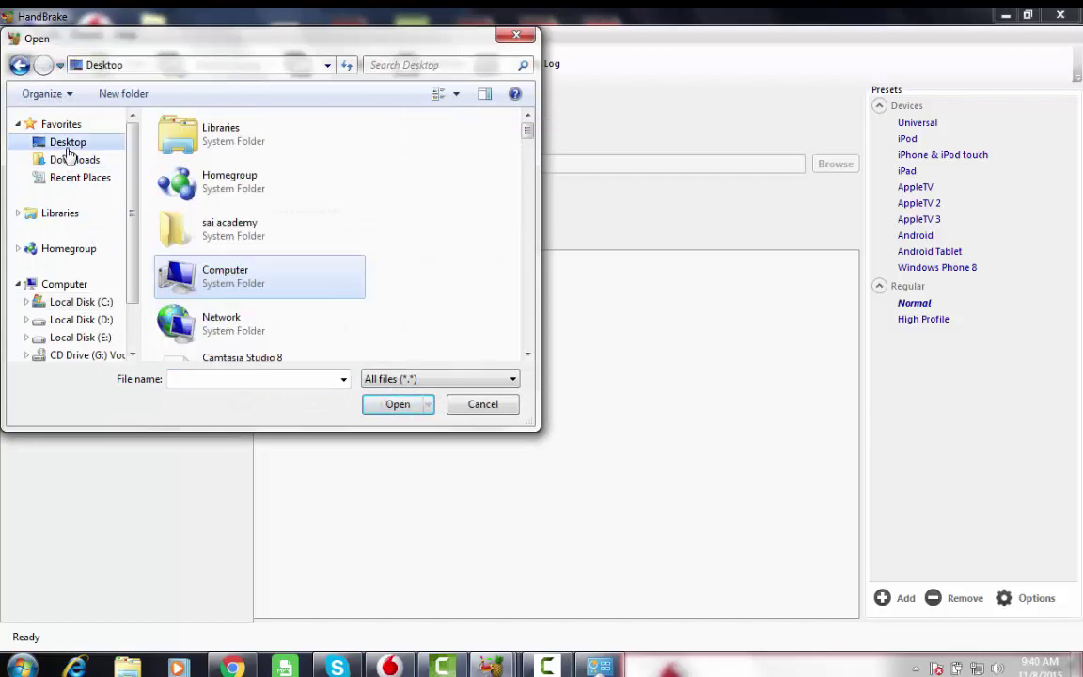
pyautogui.moveTo(532, 133); pyautogui.dragTo(526, 213)
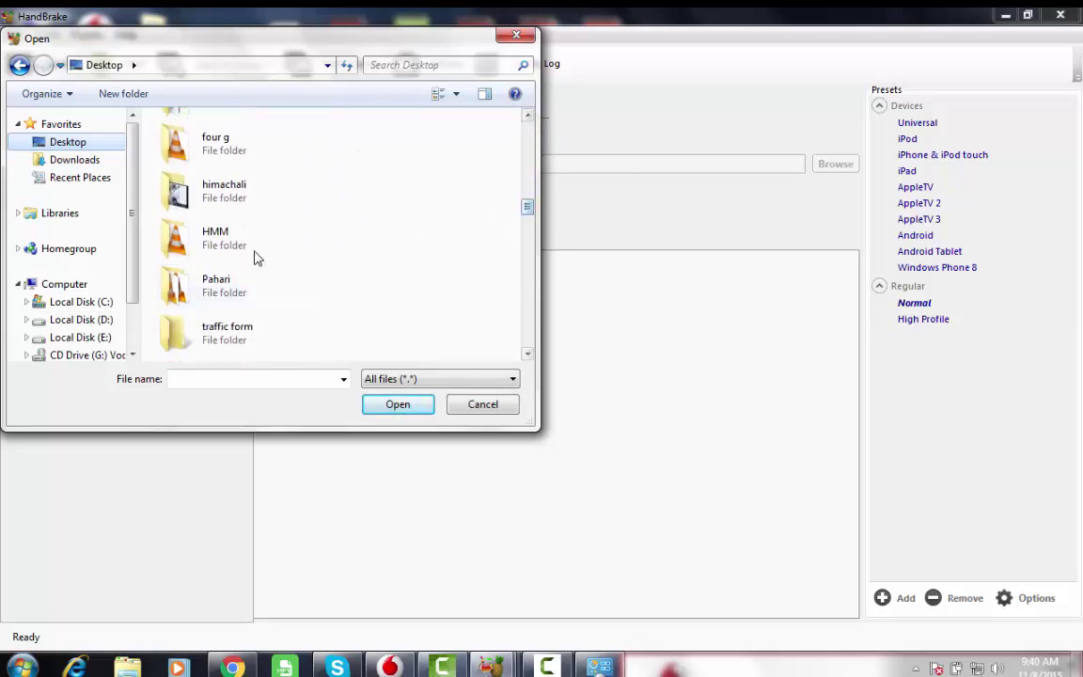
pyautogui.click(210, 244)
pyautogui.doubleClick(210, 245)
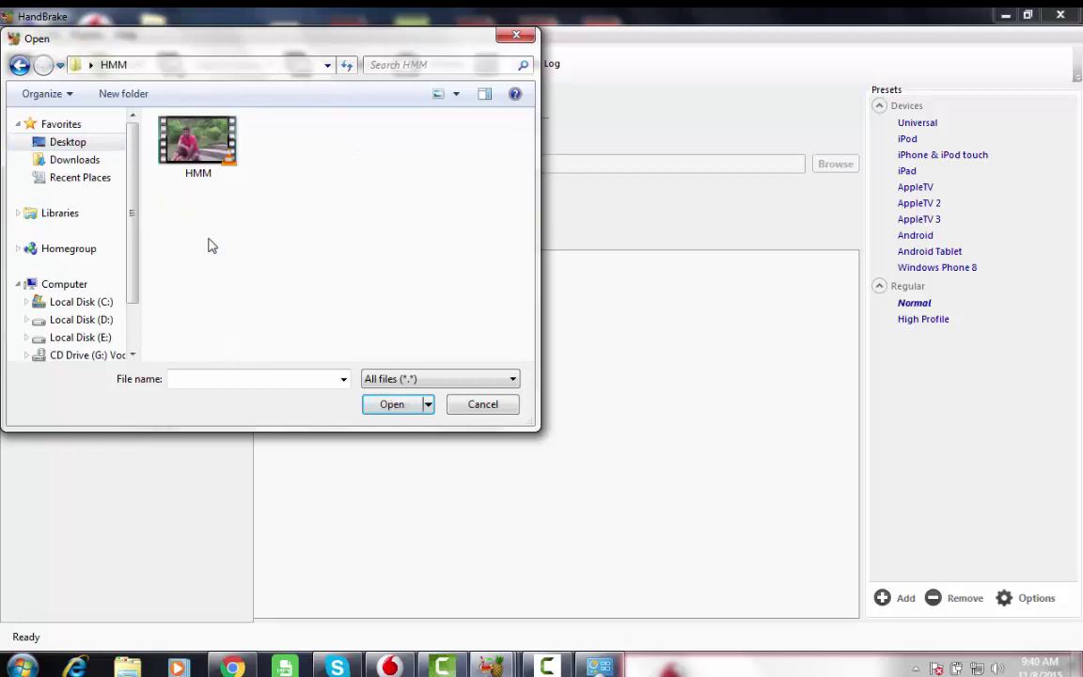
# - Check the HMM video's Properties, then open it as the source
pyautogui.click(200, 151)
pyautogui.rightClick(201, 150)
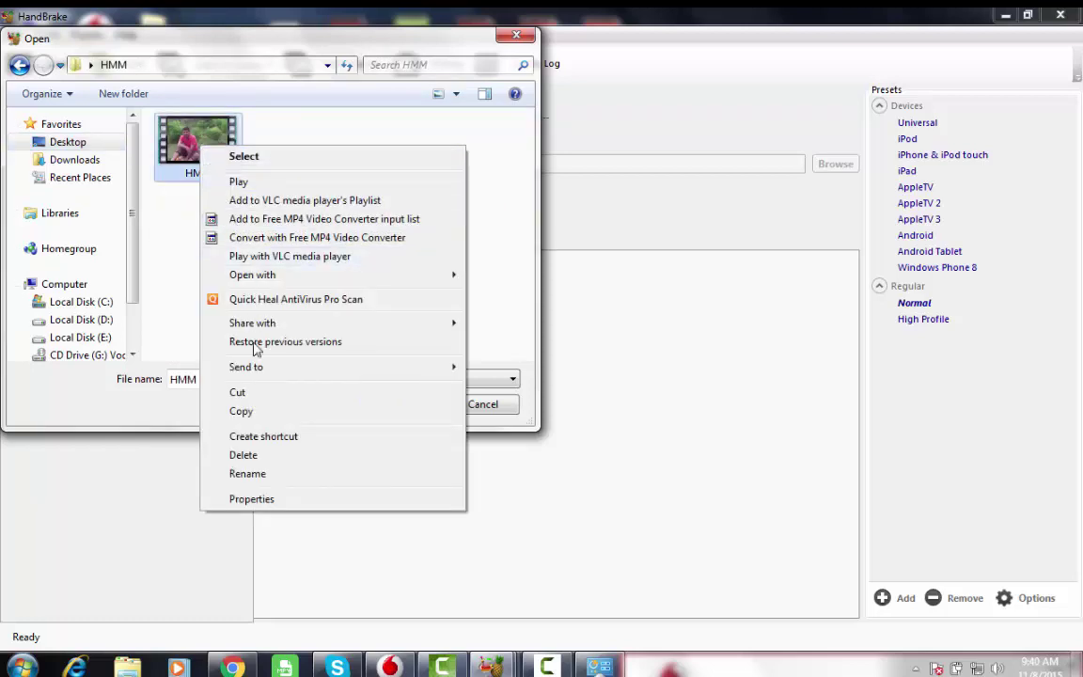
pyautogui.click(246, 499)
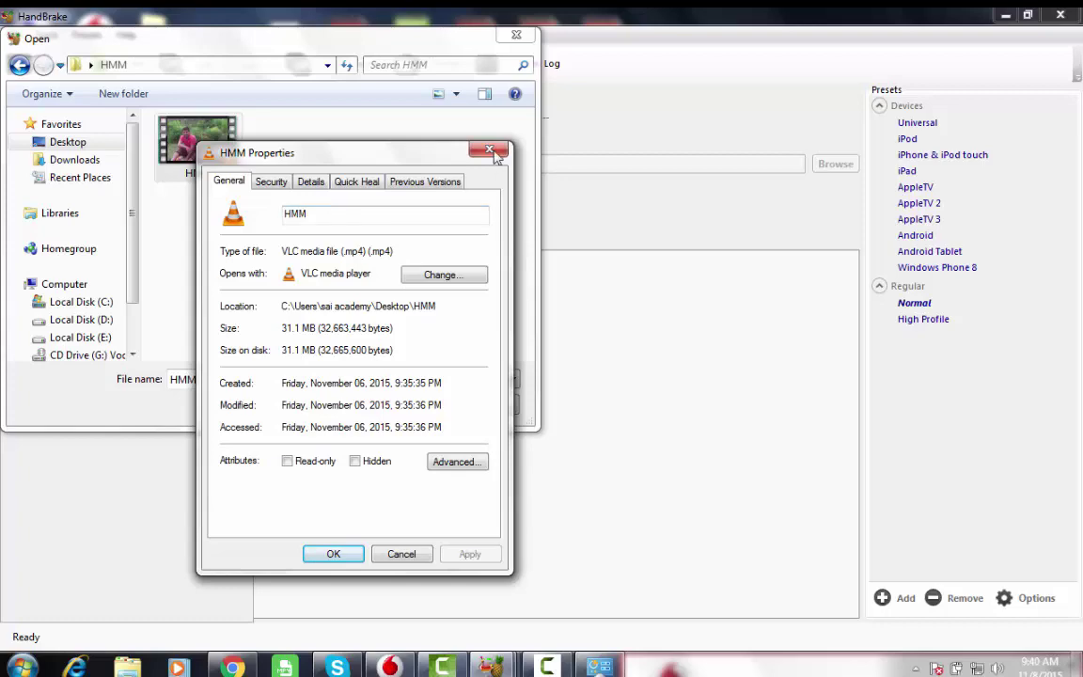
pyautogui.click(339, 555)
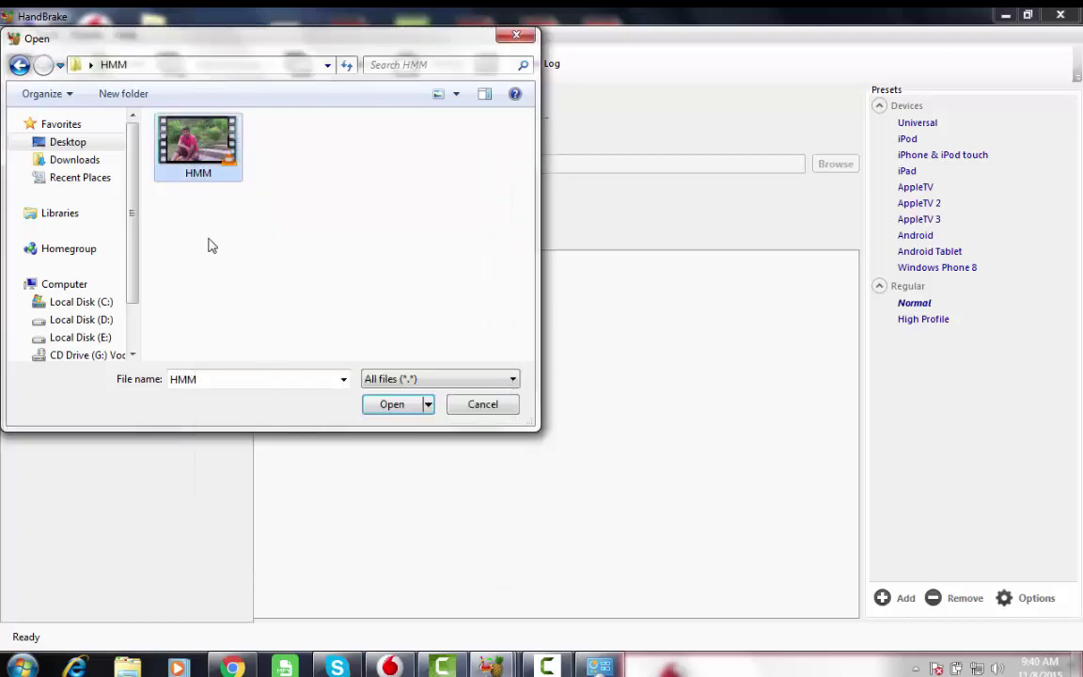
pyautogui.click(393, 404)
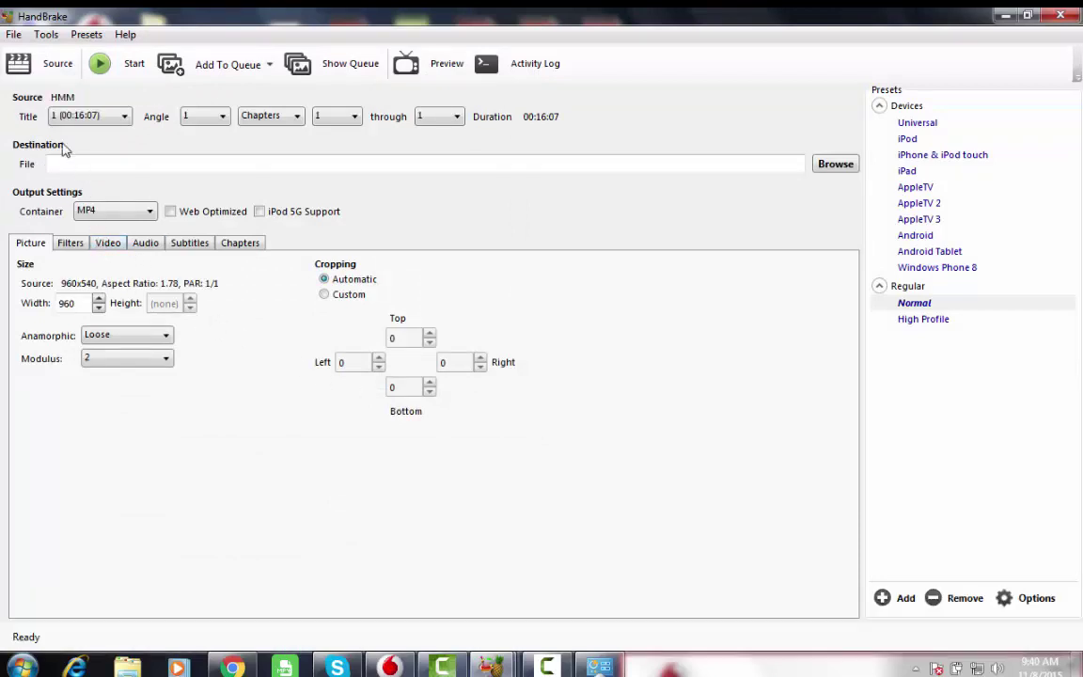
# - Change the audio track bitrate from 160 to 128 on the Audio tab
pyautogui.click(150, 246)
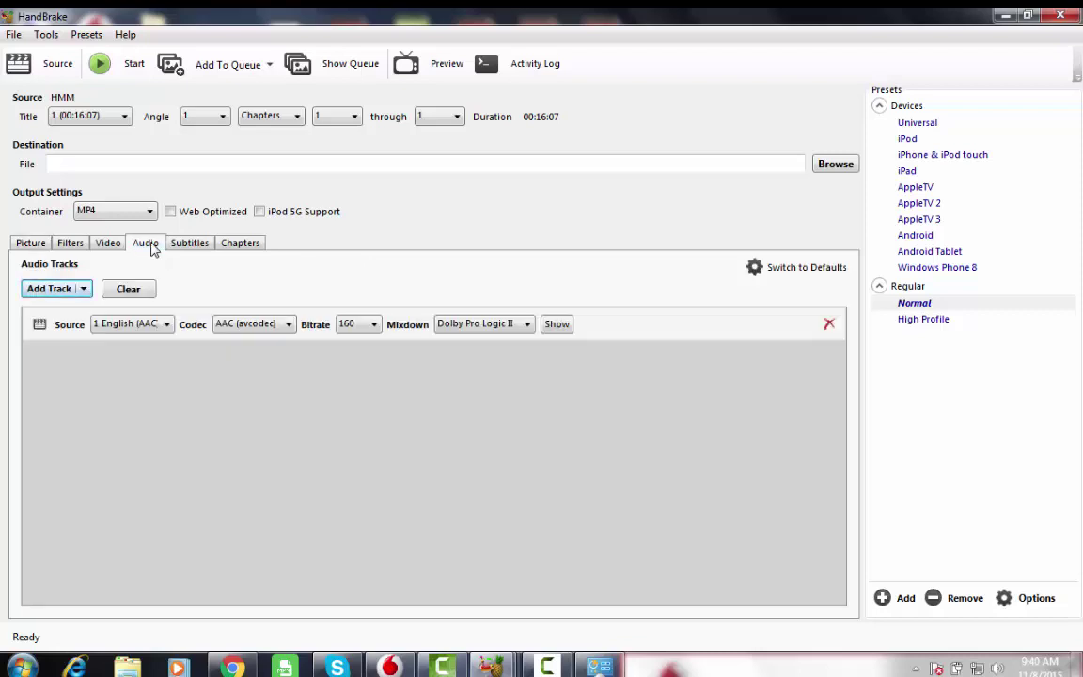
pyautogui.click(373, 325)
pyautogui.click(355, 383)
# - Set the destination file to 222.mp4 in the Desktop folder
pyautogui.click(830, 169)
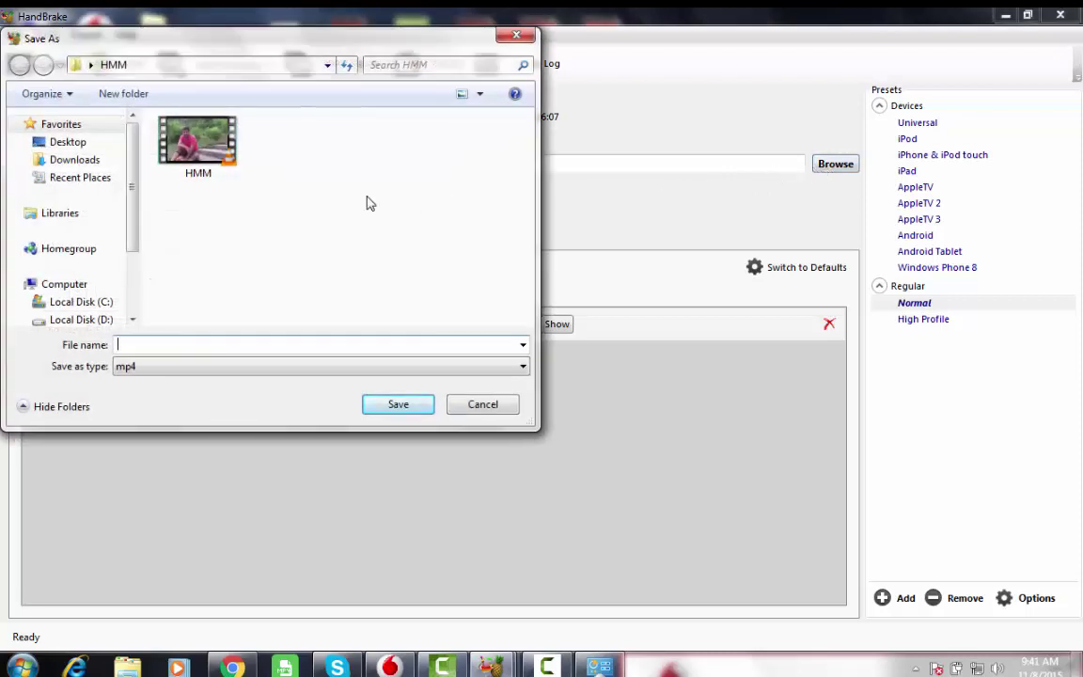
pyautogui.click(68, 142)
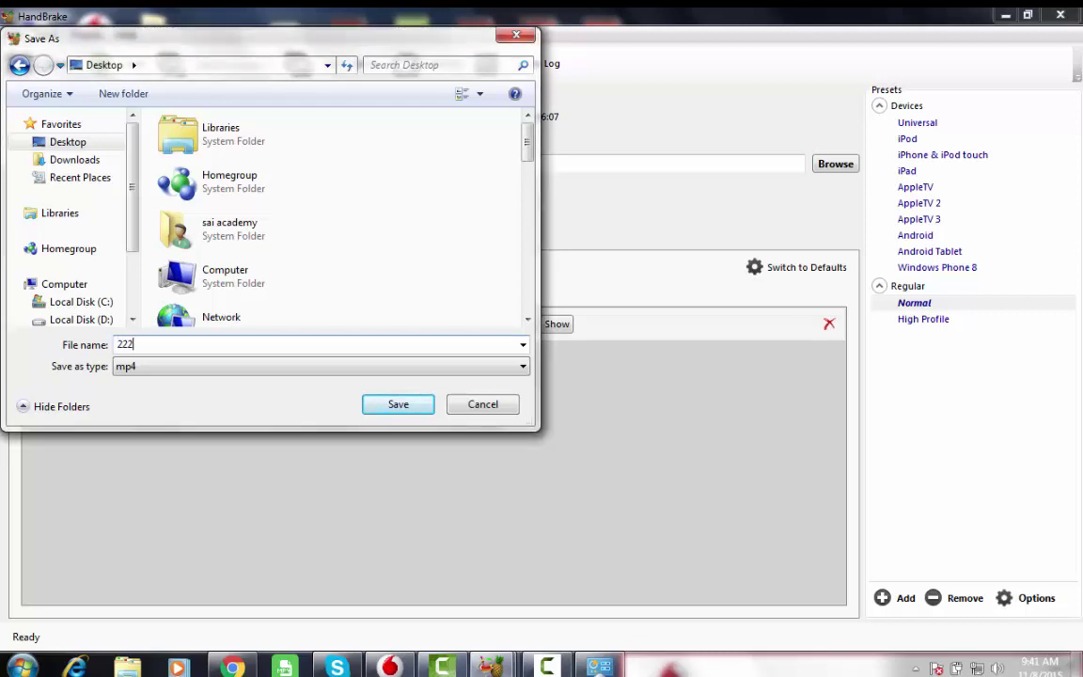
pyautogui.click(386, 406)
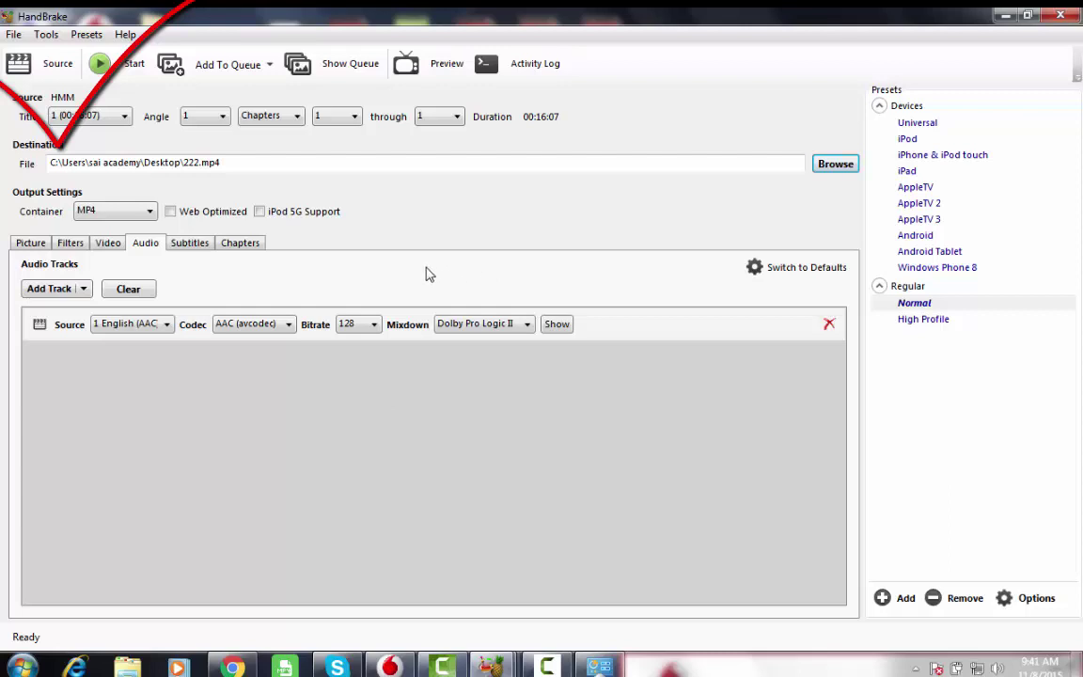
# - Start encoding HMM into 222.mp4 and minimize the encoding HandBrake window
pyautogui.click(131, 69)
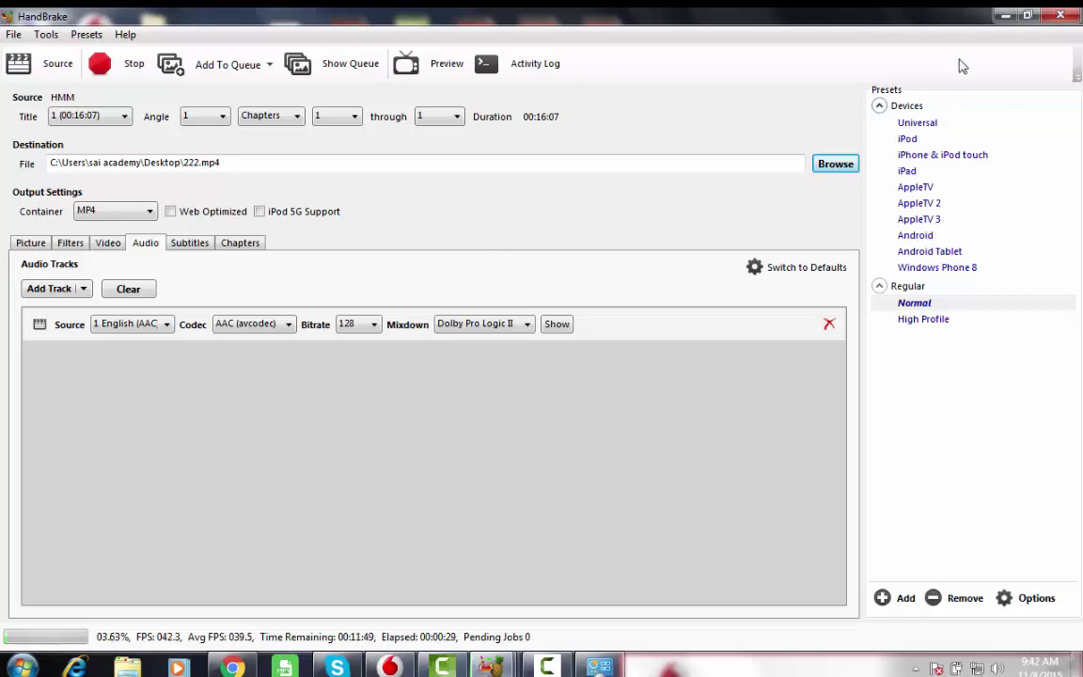
pyautogui.click(1004, 17)
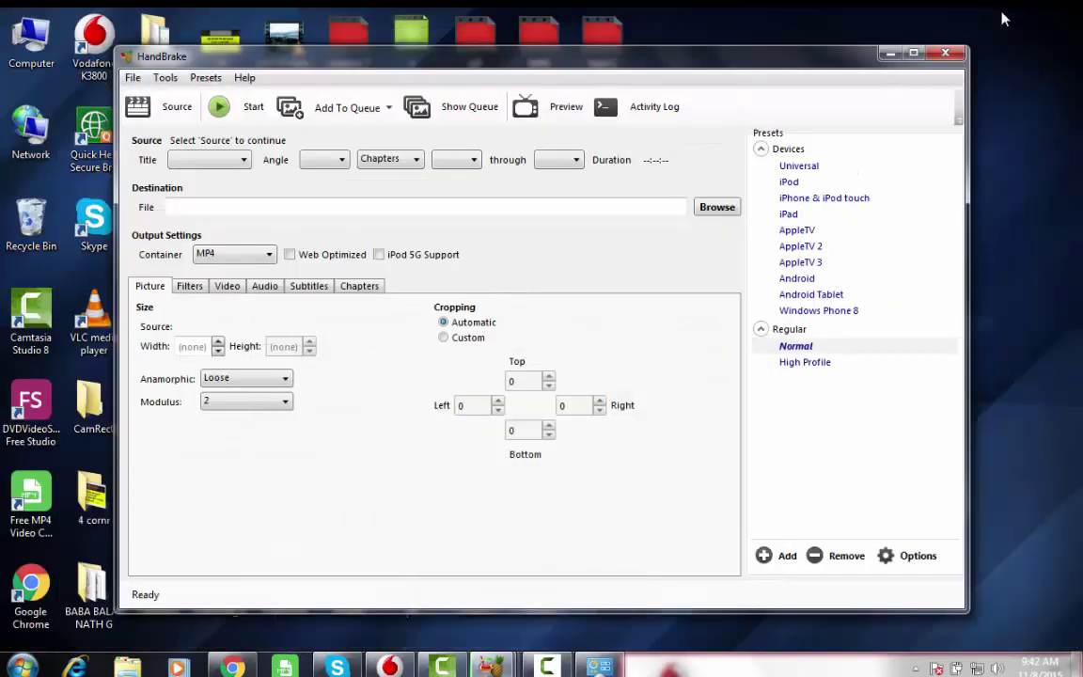
# - Minimize the idle HandBrake window, dismiss the colour-scheme prompt, and minimize Photo Viewer
pyautogui.click(889, 53)
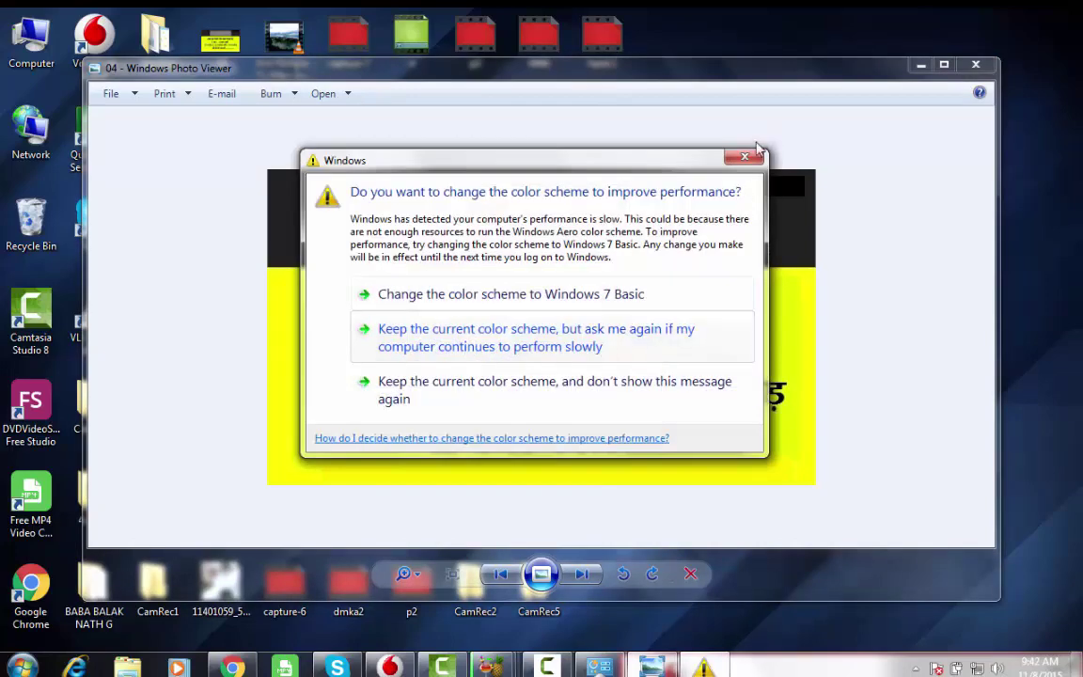
pyautogui.click(596, 329)
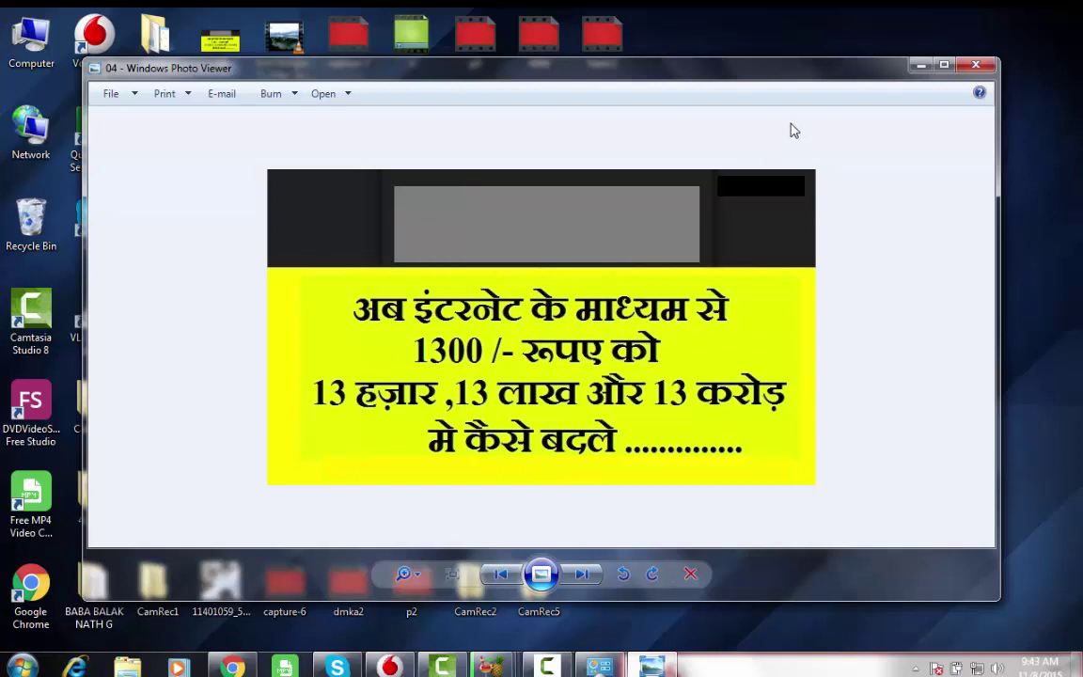
pyautogui.click(921, 66)
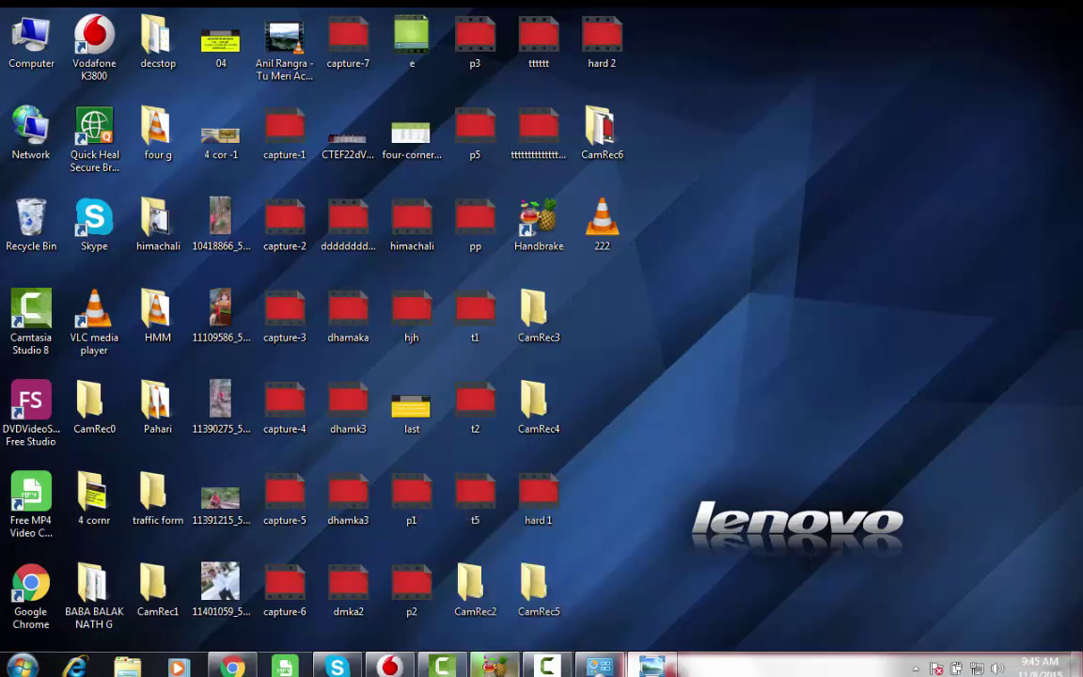
# - In a new Chrome tab, load youtube.com, search for the user's channel name and open the channel
pyautogui.click(232, 666)
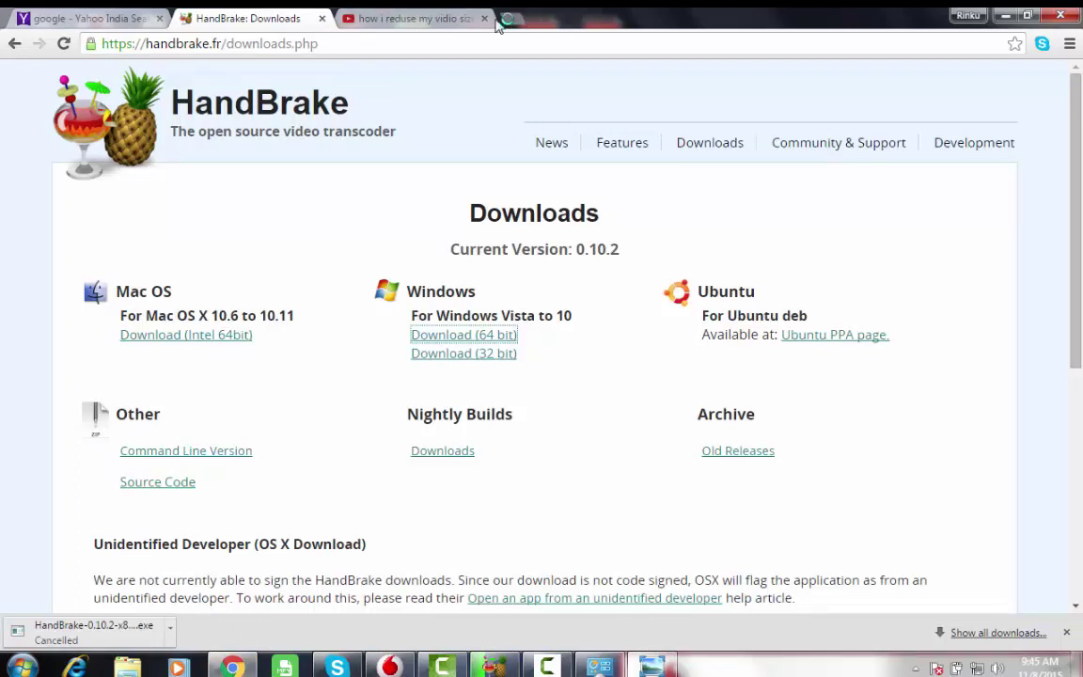
pyautogui.click(504, 19)
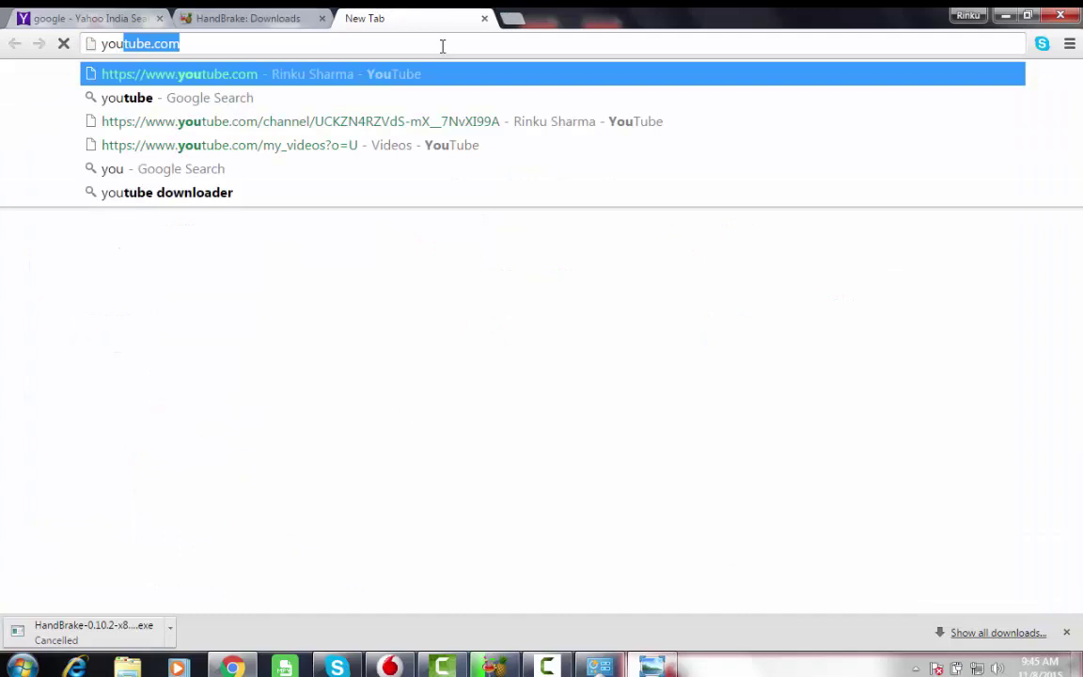
pyautogui.press('Return')
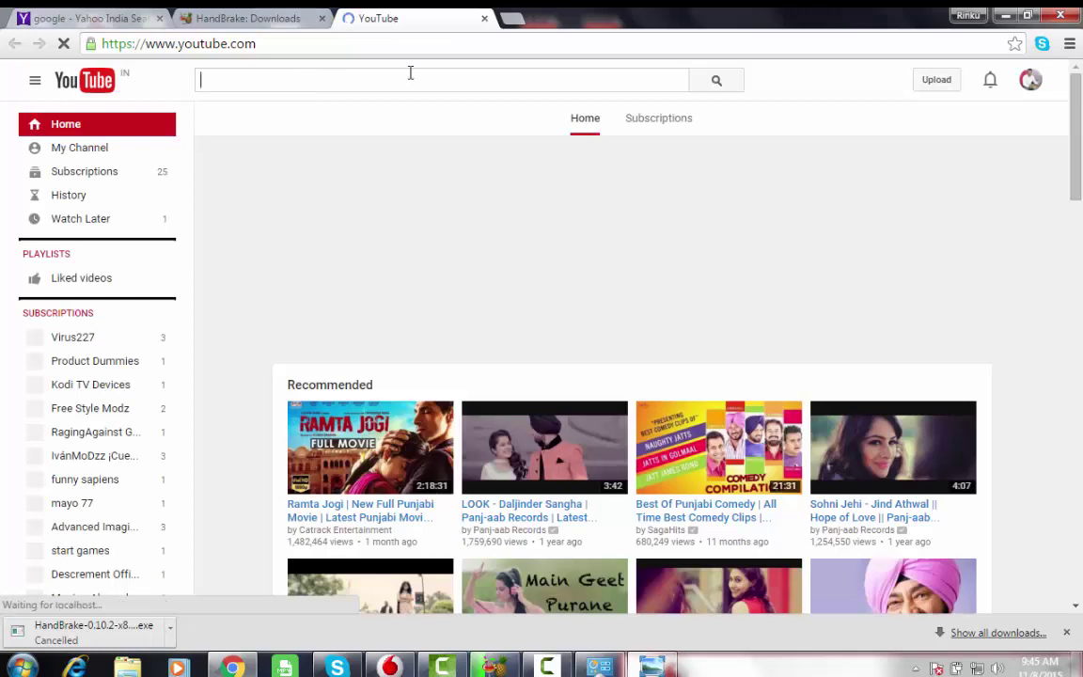
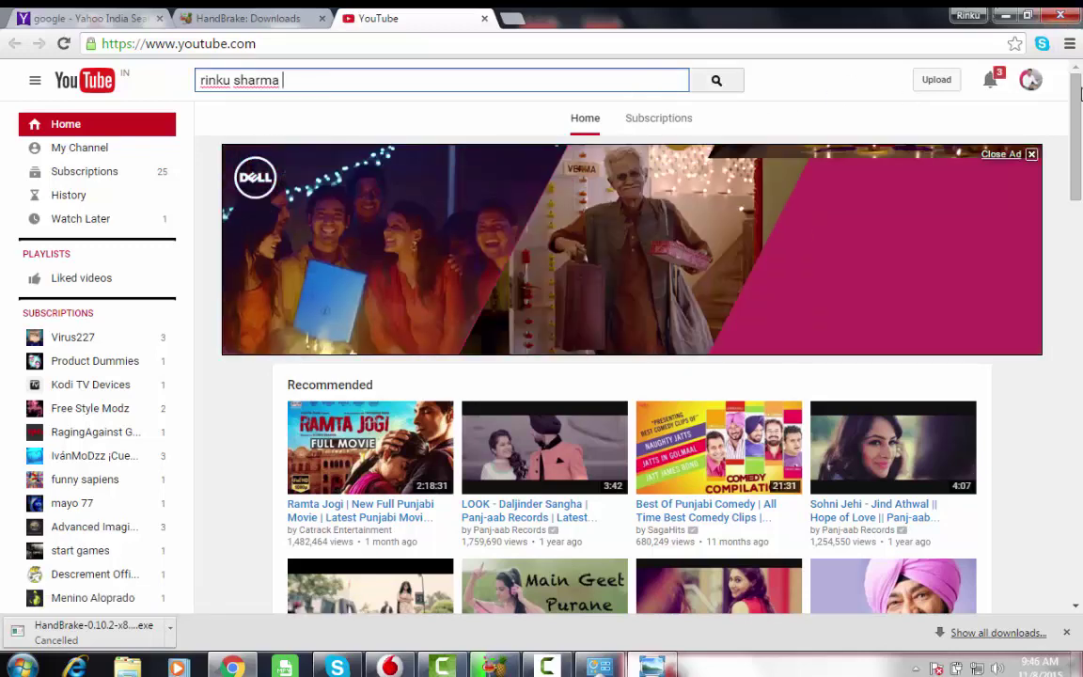
pyautogui.press('Return')
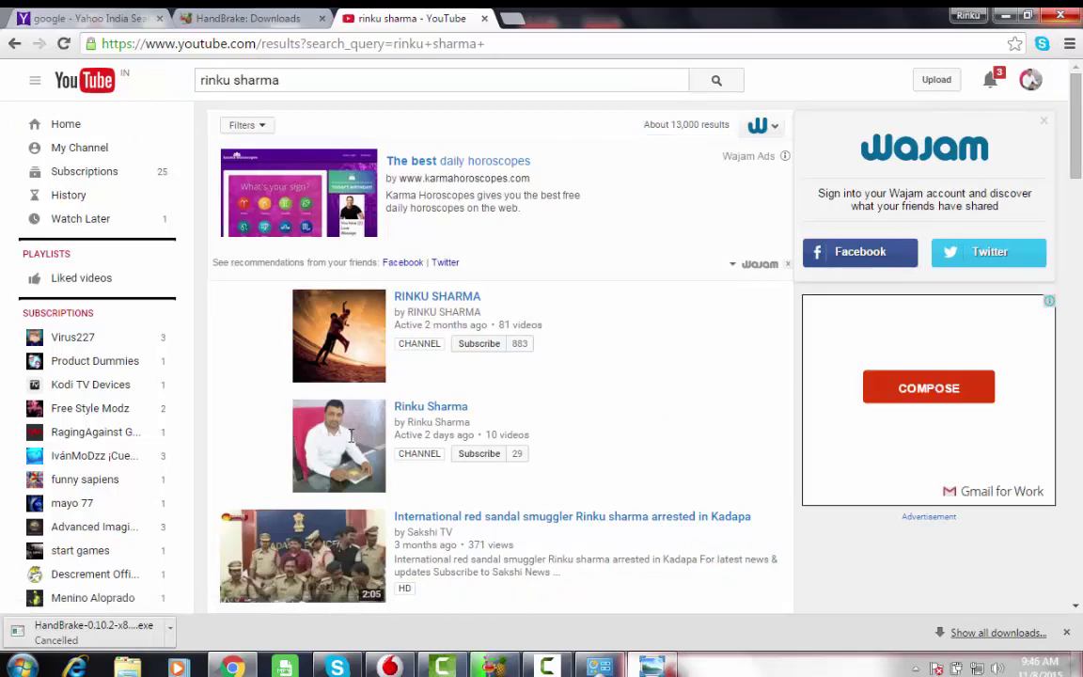
pyautogui.click(357, 442)
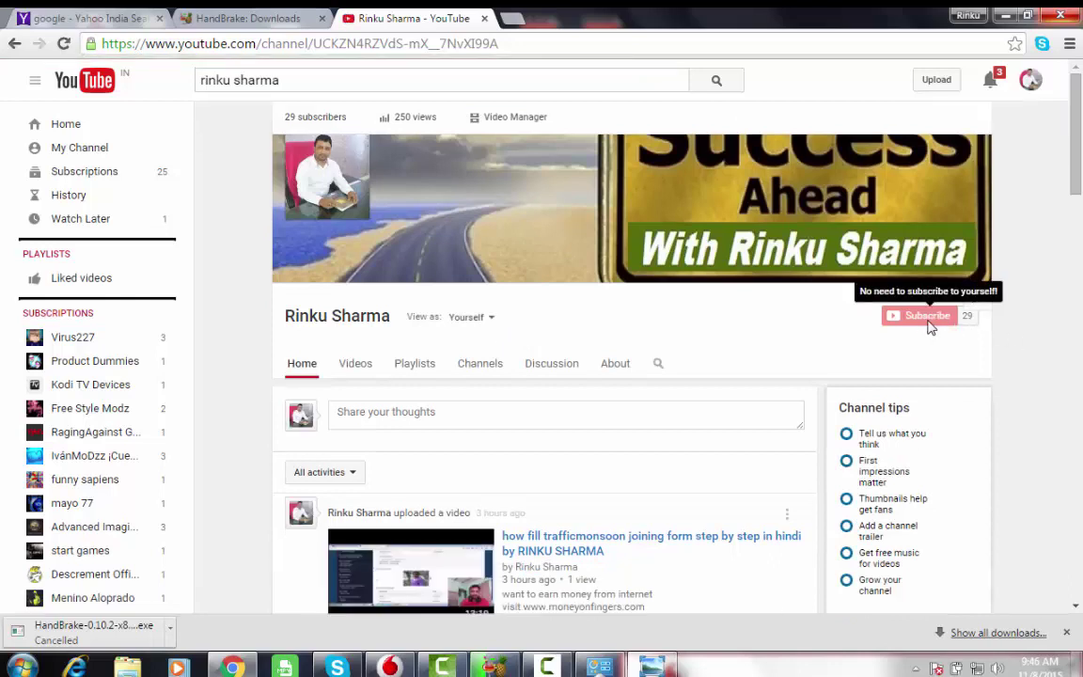
# - Scroll through the channel page to browse its subscribers, views and recent uploads
pyautogui.scroll(-1, 930, 325)
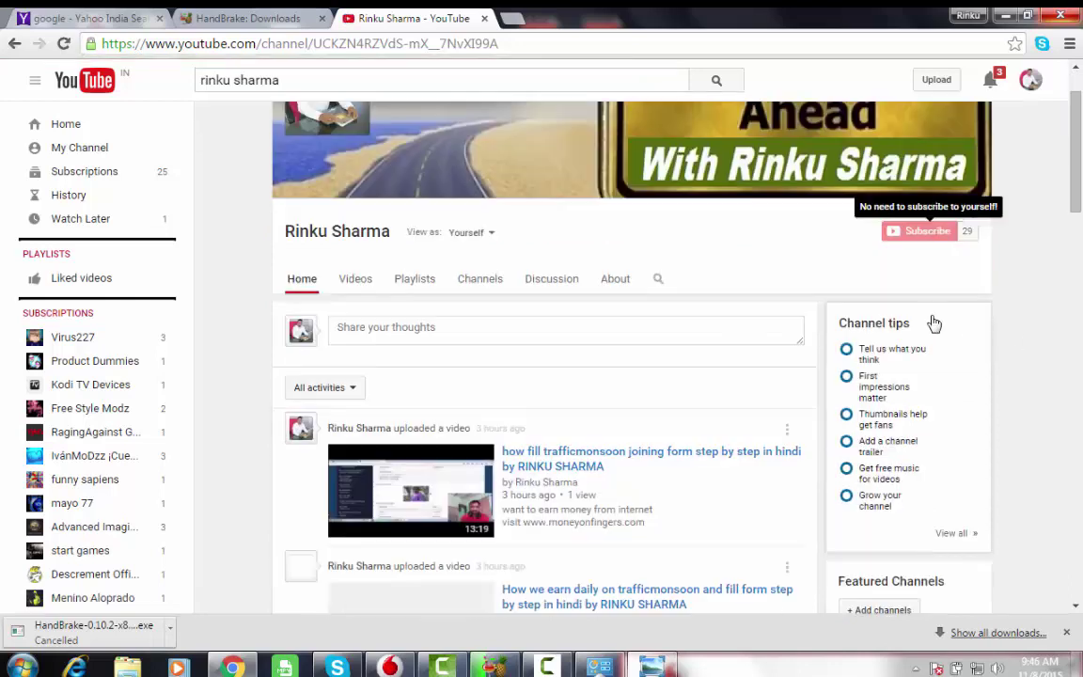
pyautogui.scroll(-5, 832, 345)
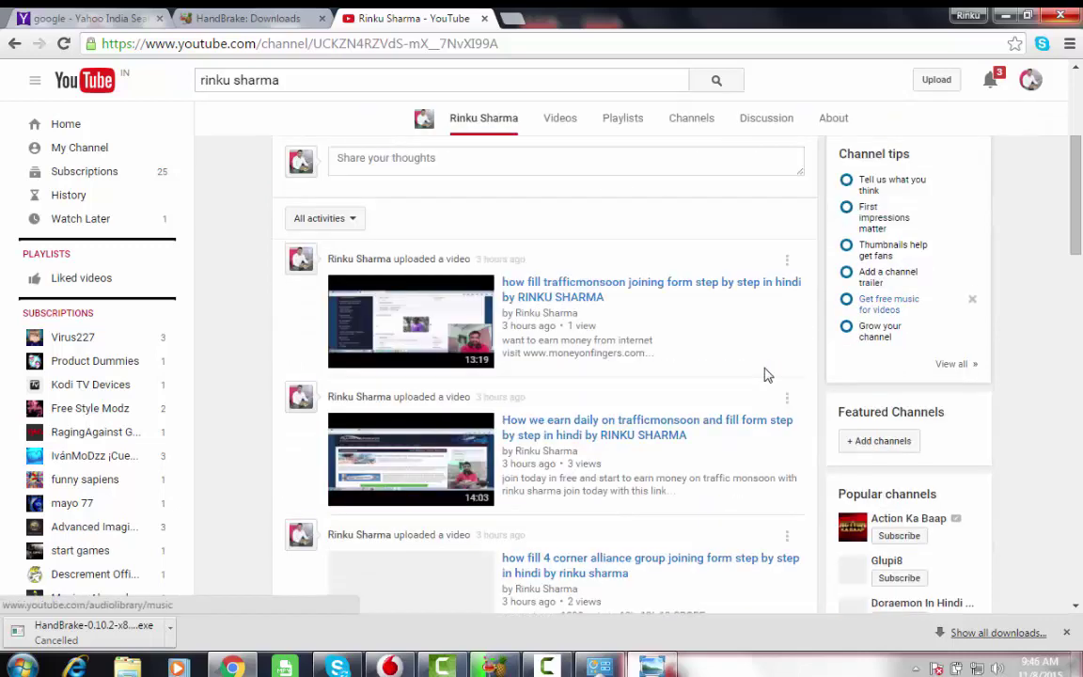
pyautogui.scroll(-2, 749, 370)
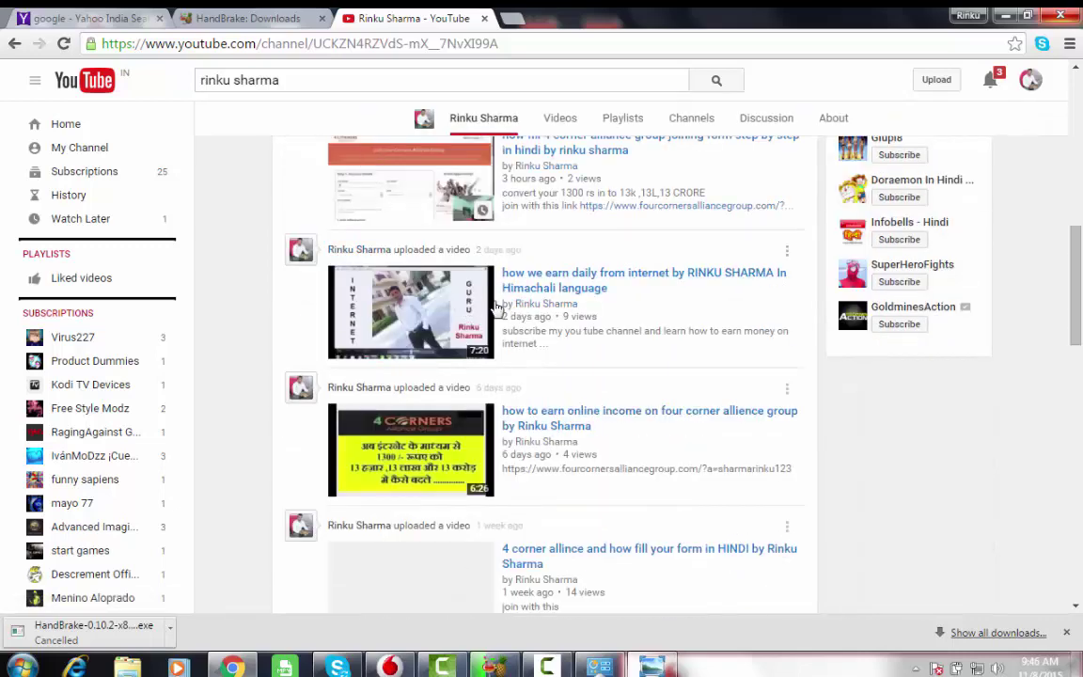
pyautogui.scroll(1, 496, 307)
pyautogui.scroll(-1, 551, 294)
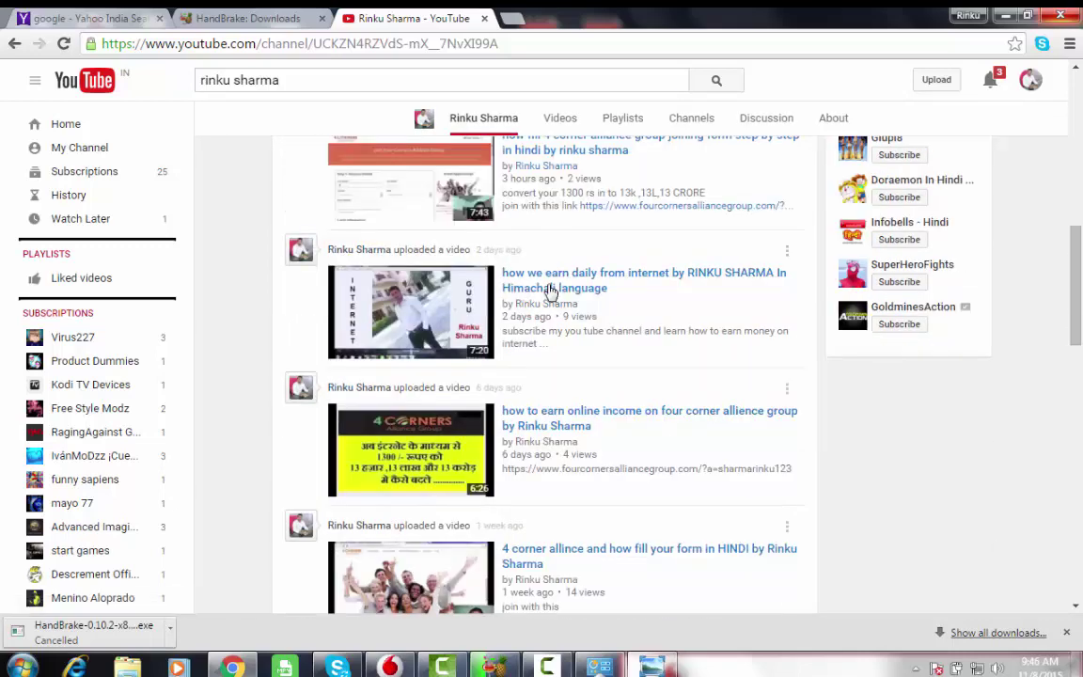
pyautogui.scroll(-4, 550, 294)
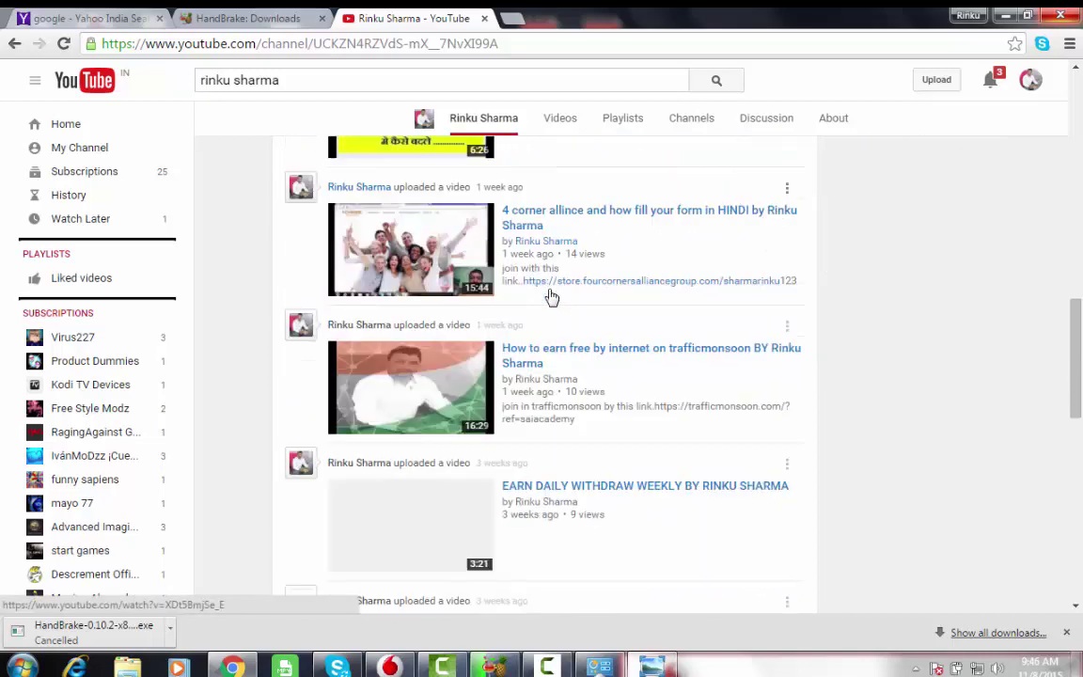
pyautogui.scroll(-2, 551, 294)
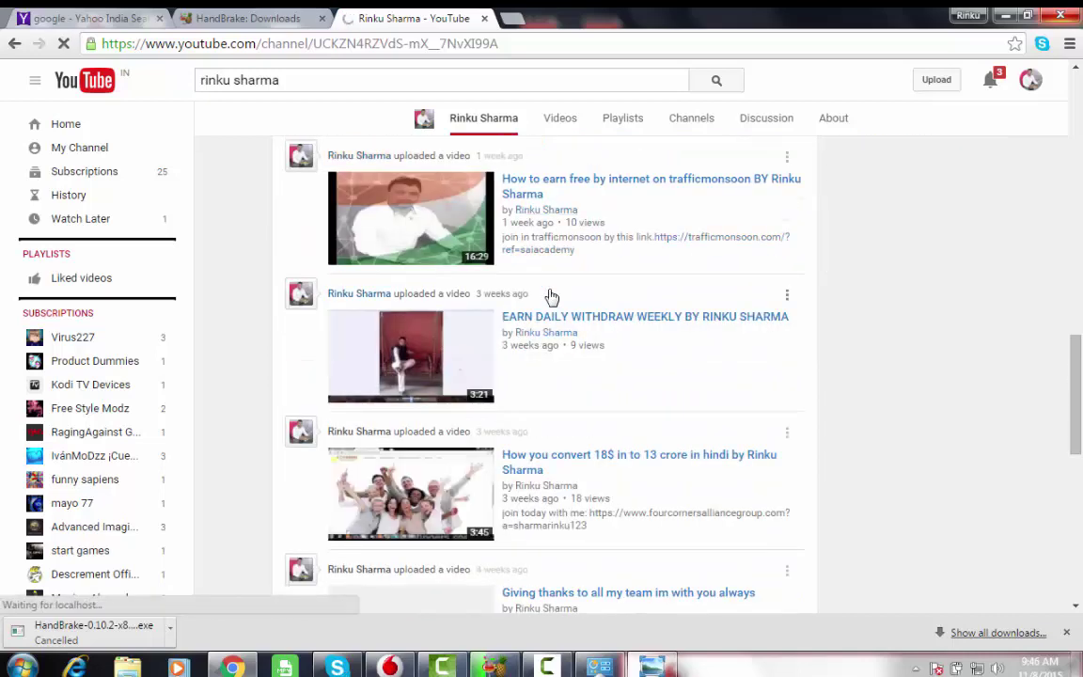
pyautogui.scroll(-1, 551, 294)
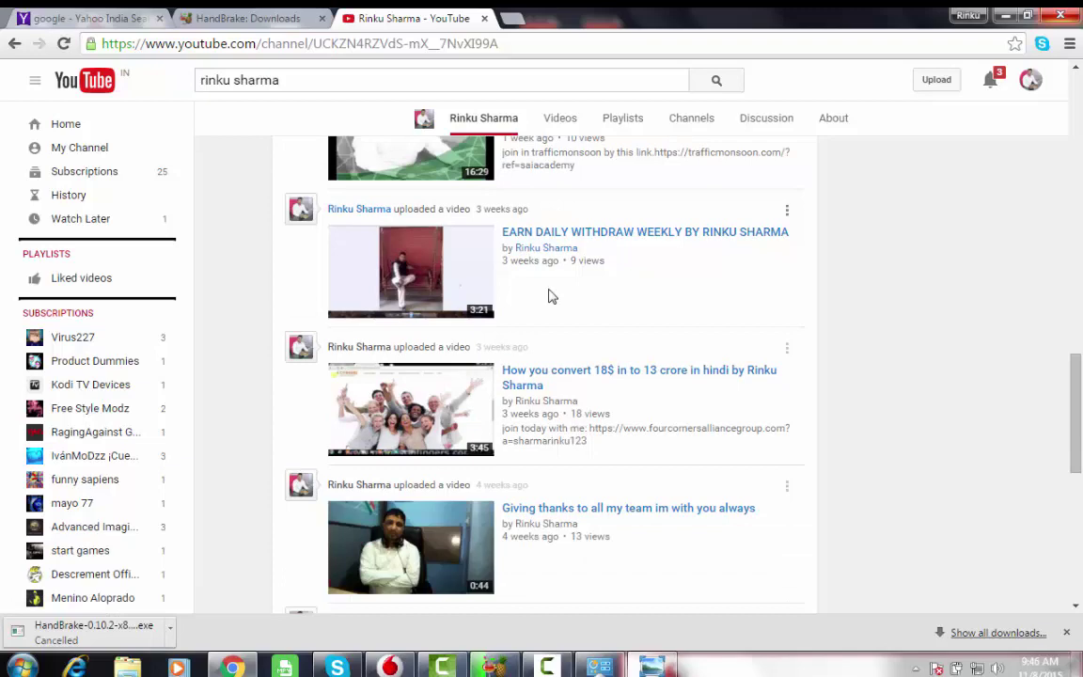
pyautogui.scroll(8, 552, 296)
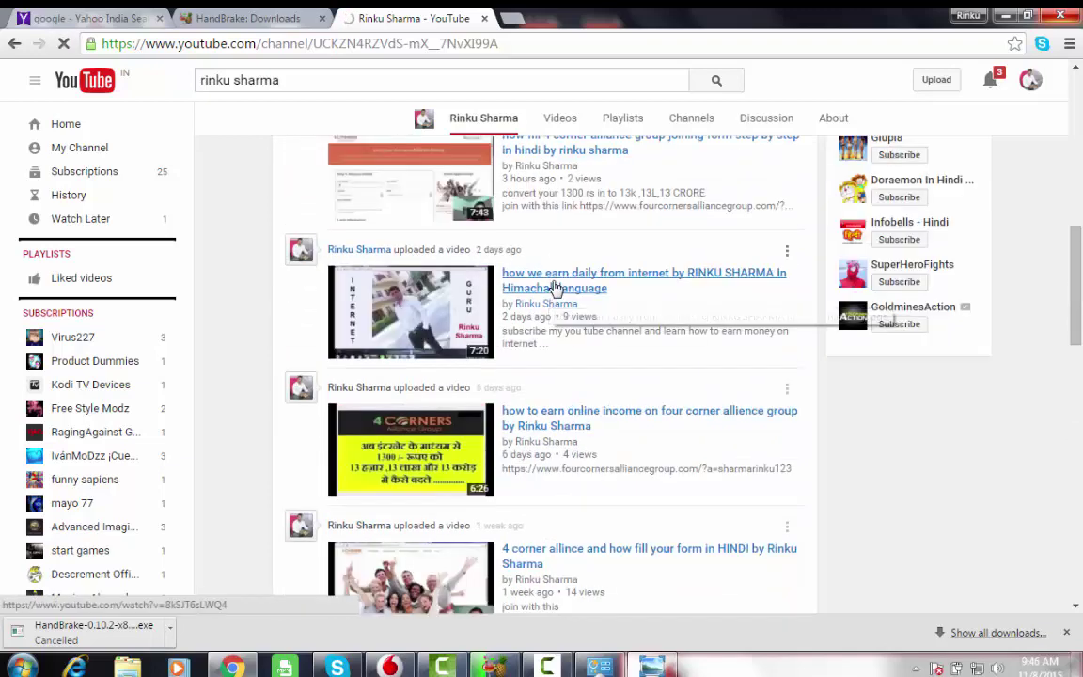
pyautogui.scroll(3, 556, 288)
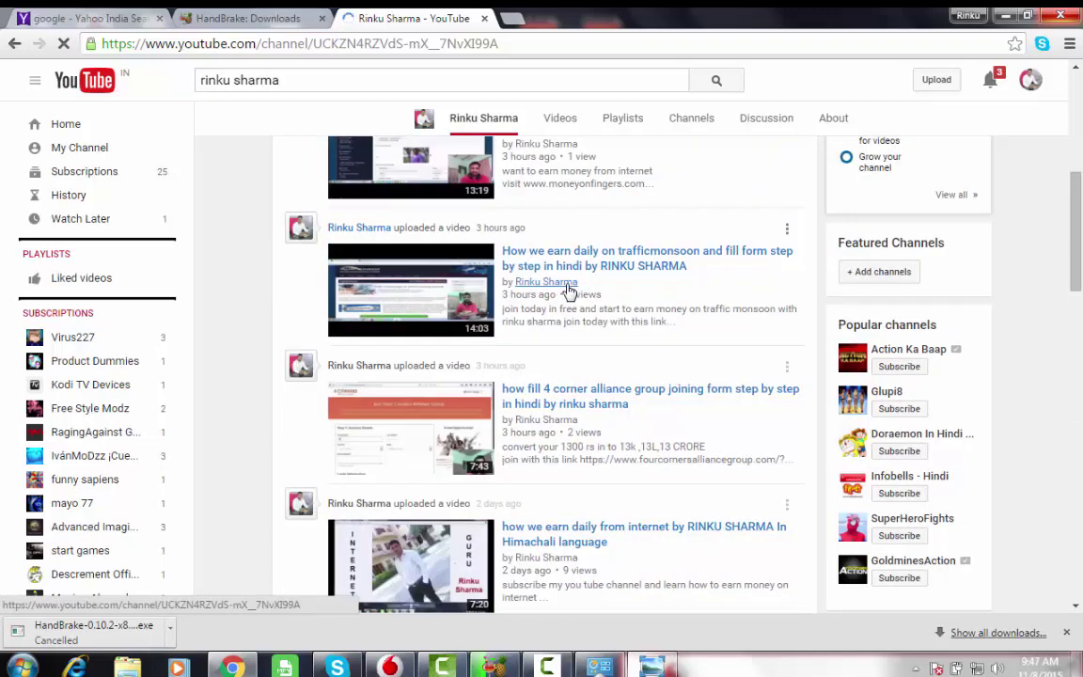
pyautogui.moveTo(564, 293)
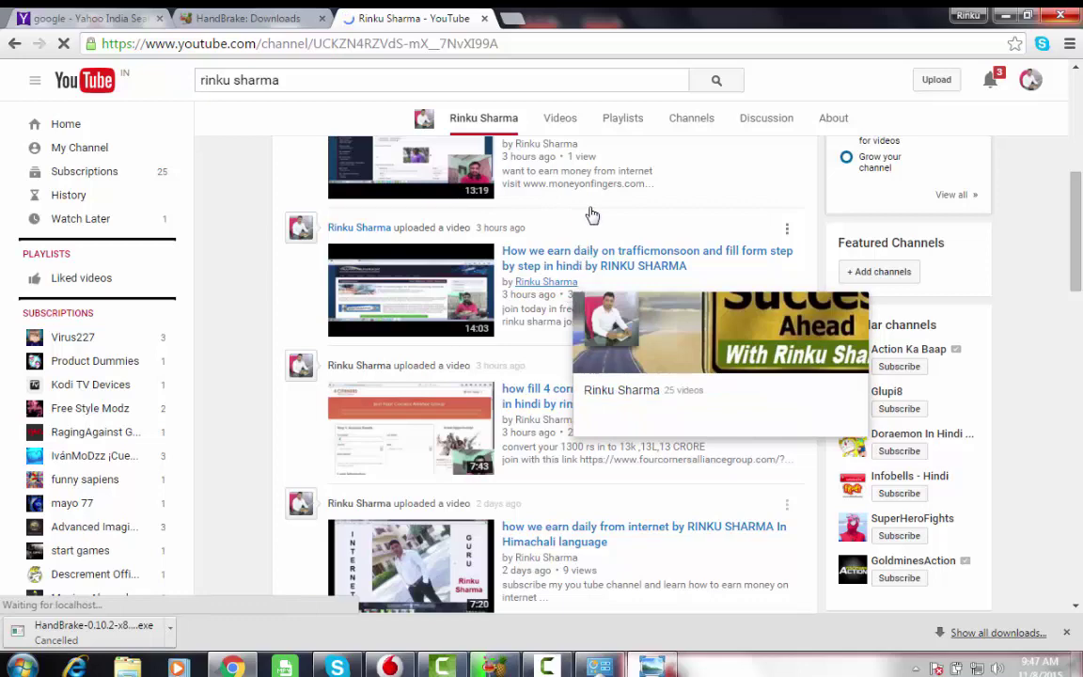
pyautogui.scroll(1, 600, 214)
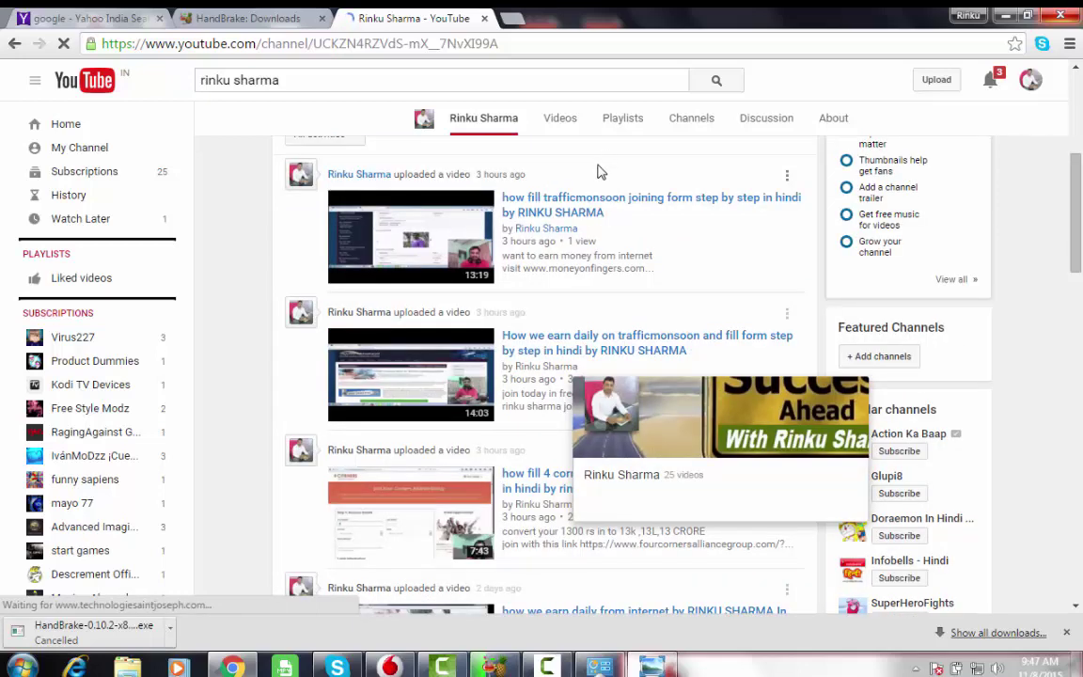
pyautogui.scroll(4, 606, 183)
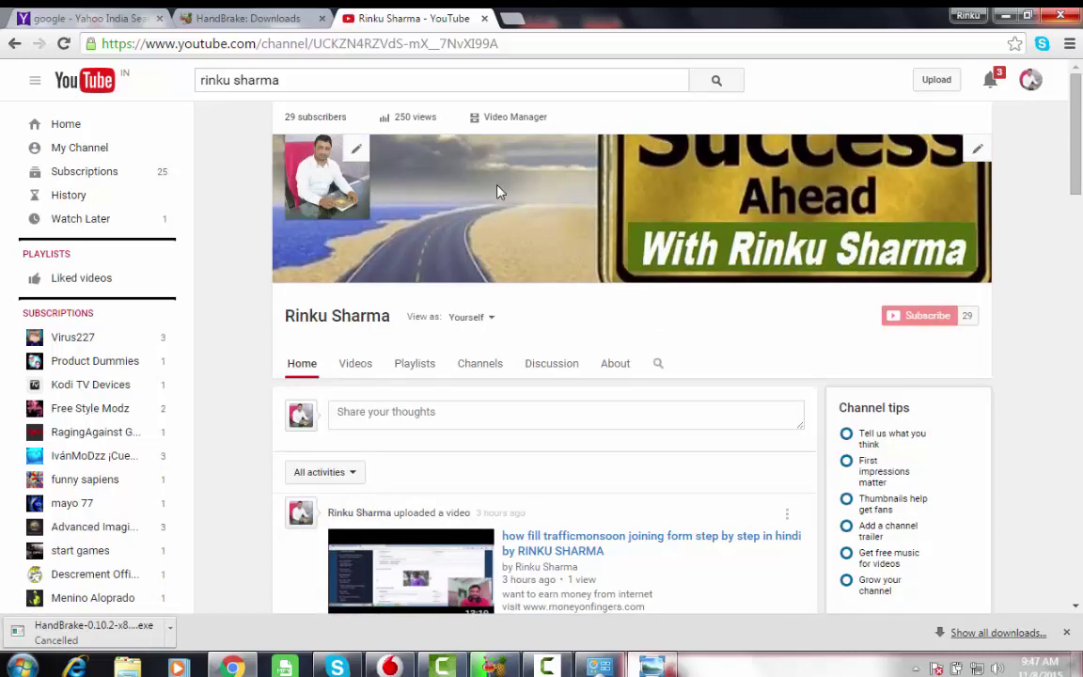
# - Close the YouTube tab, check on the HandBrake encode, then open a blank tab beside HandBrake Downloads
pyautogui.click(484, 19)
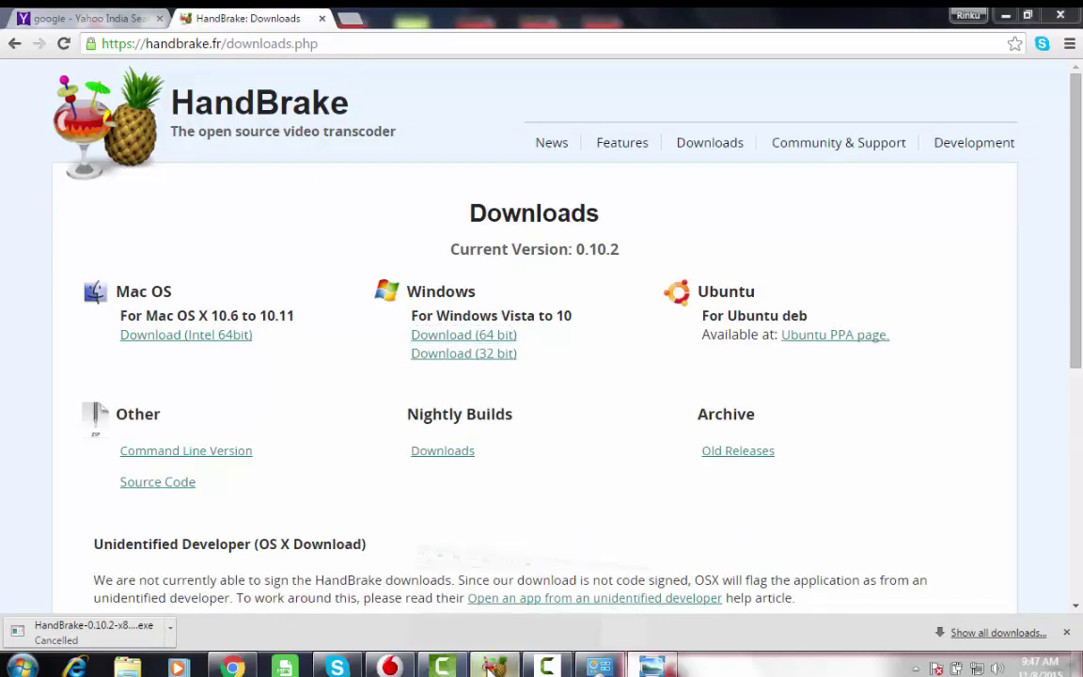
pyautogui.click(492, 666)
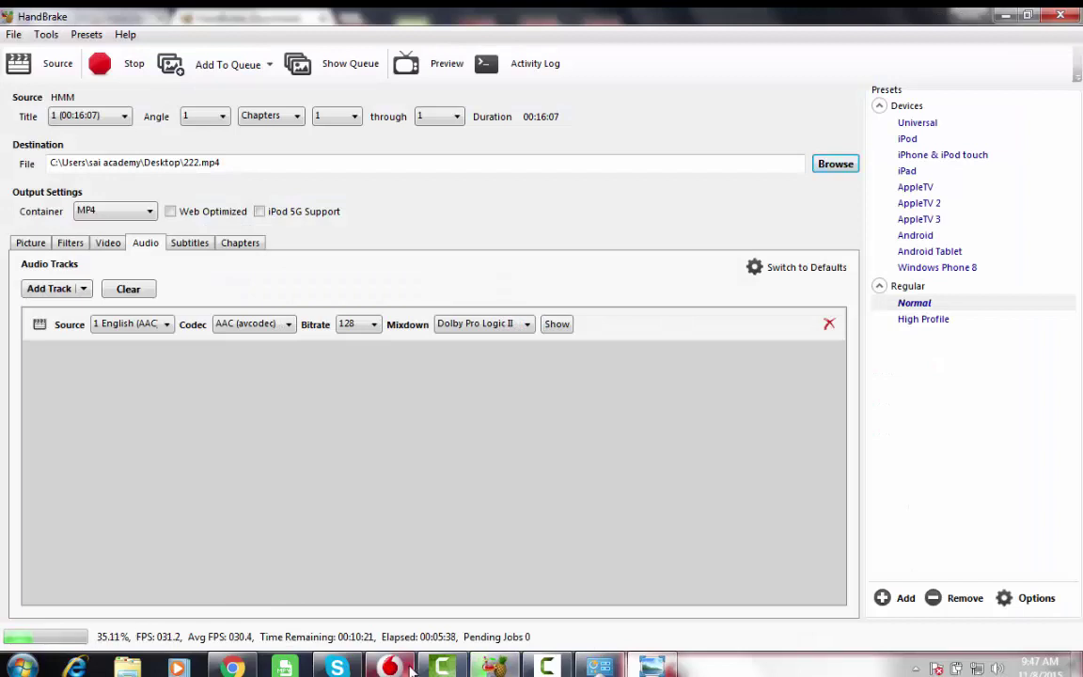
pyautogui.click(232, 667)
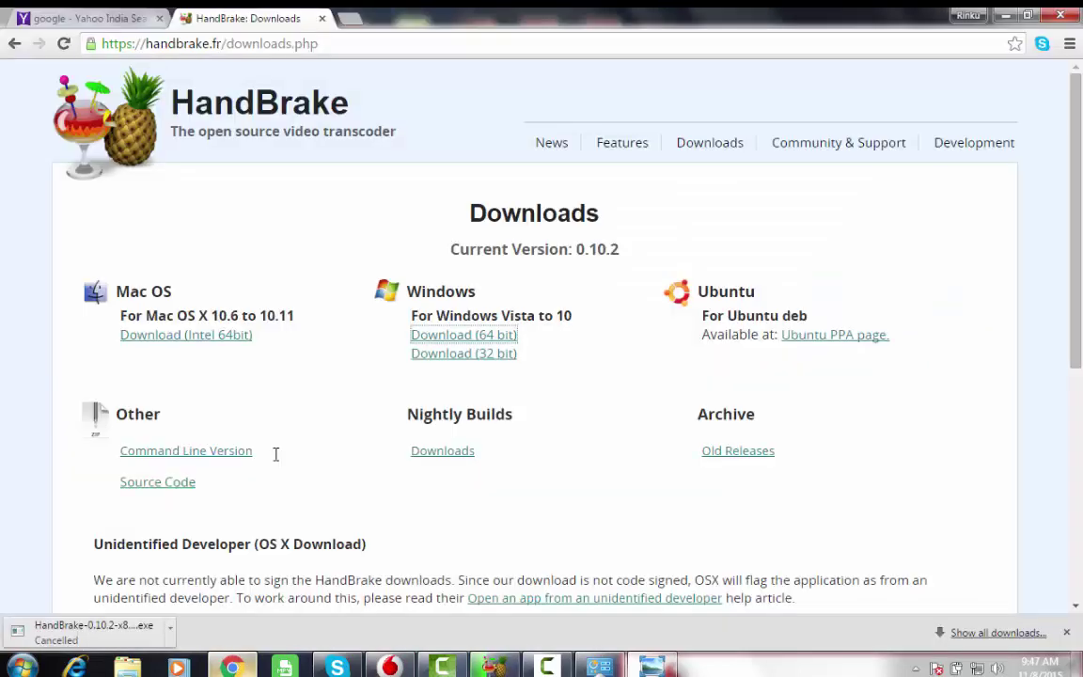
pyautogui.click(348, 19)
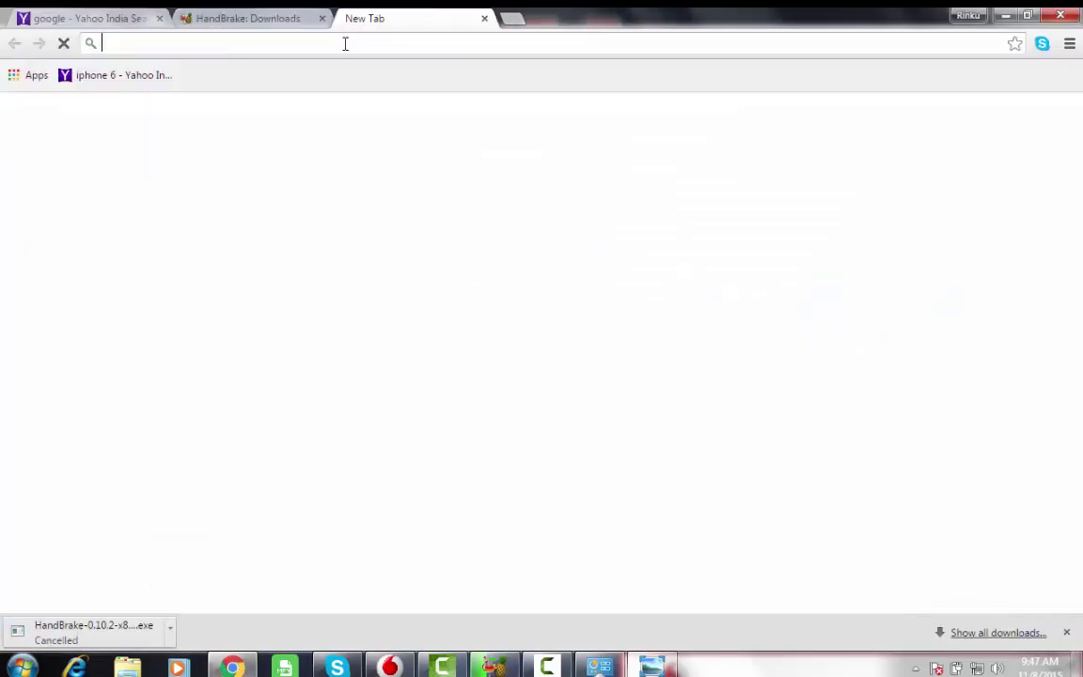
# - Load twitter.com from the address bar suggestion
pyautogui.write('twitter.com')
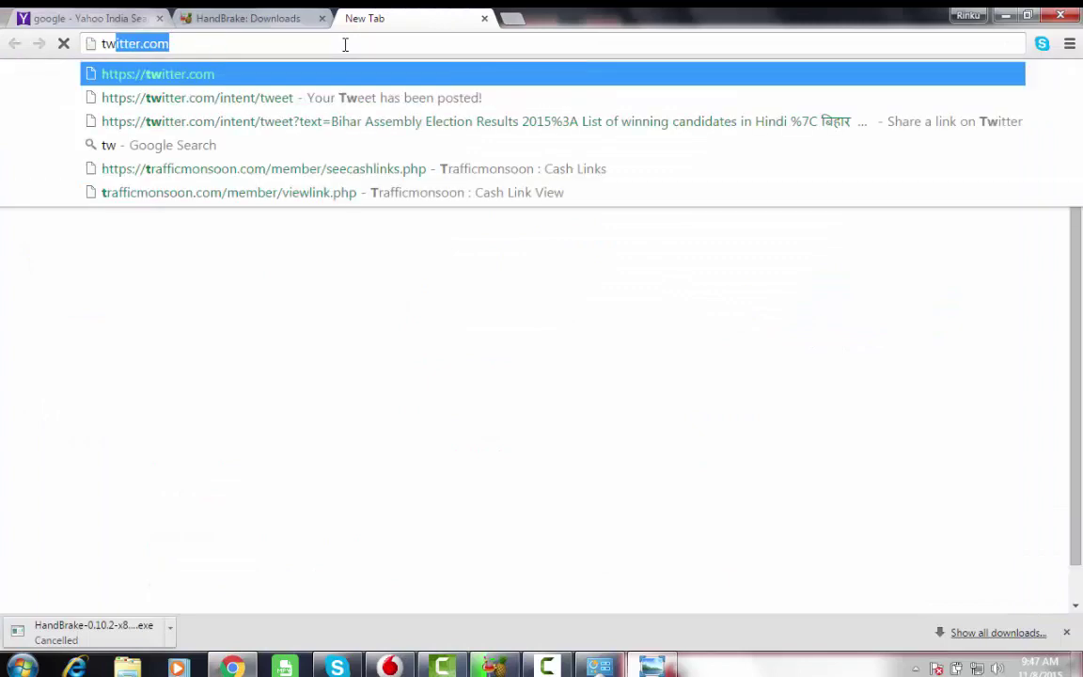
pyautogui.press('Return')
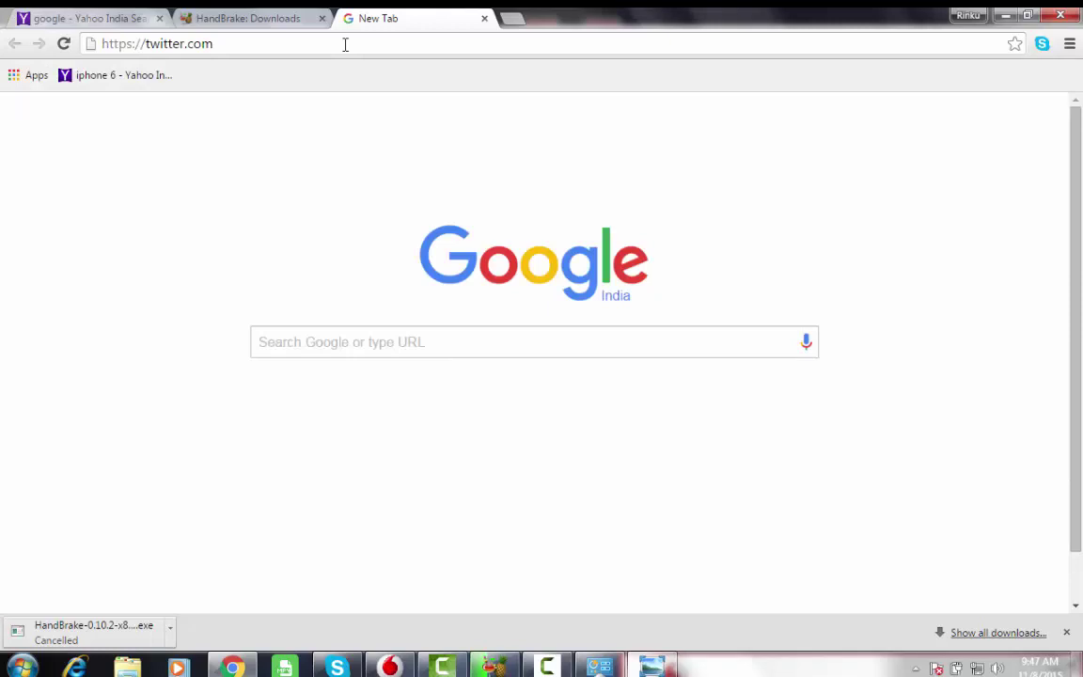
pyautogui.press('Return')
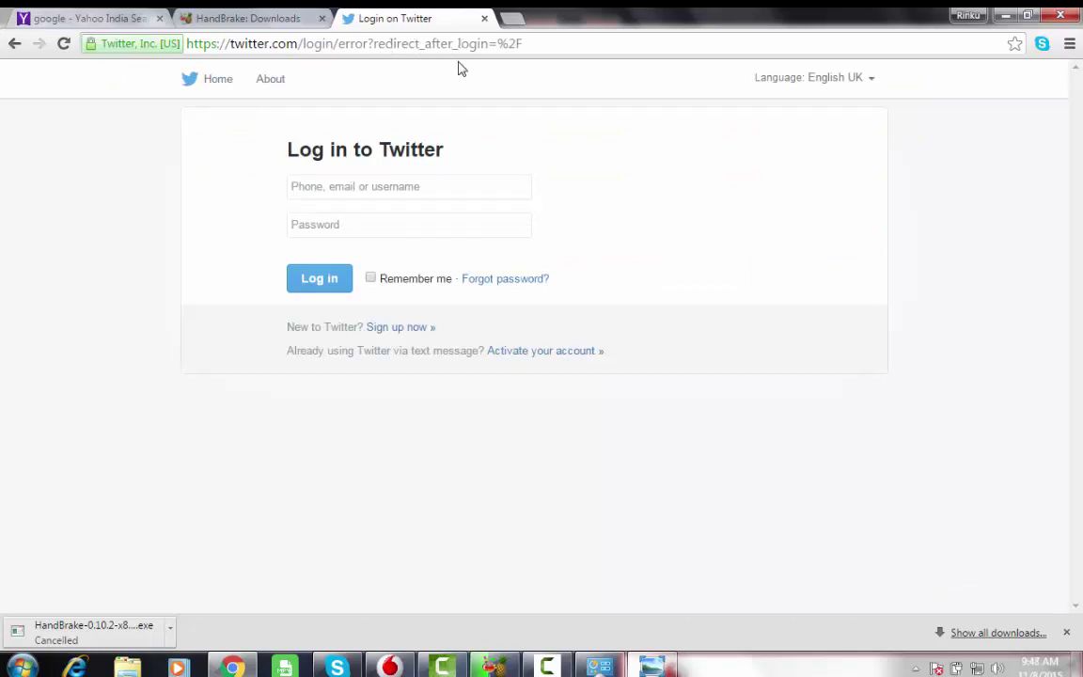
# - Sign in with the saved username and the account password, with Remember me ticked
pyautogui.click(403, 185)
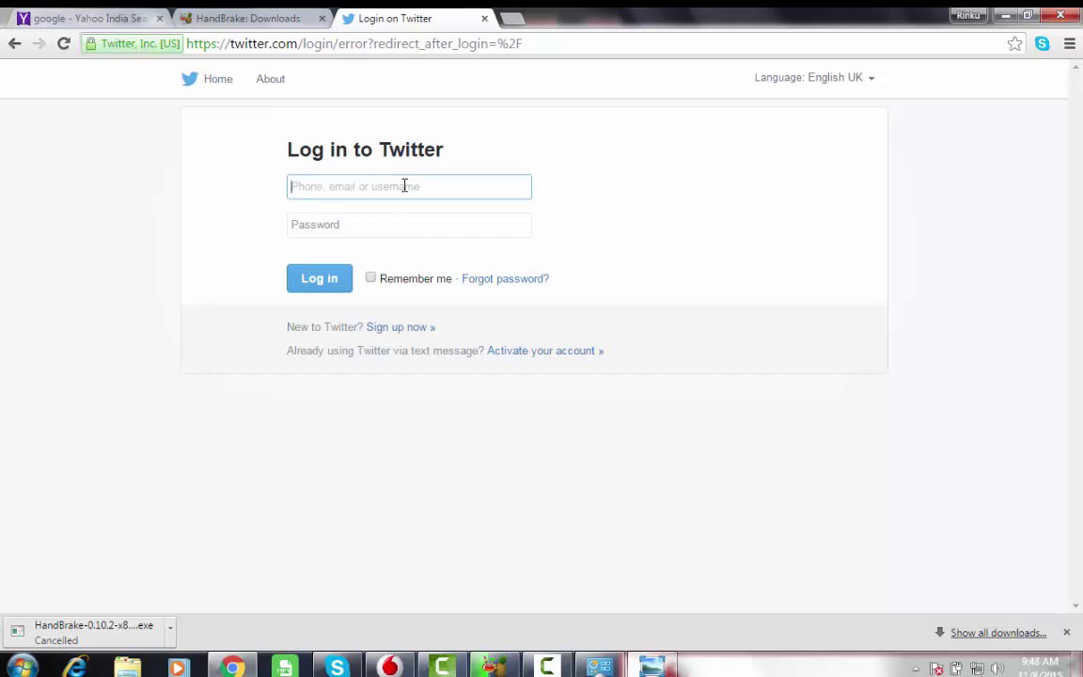
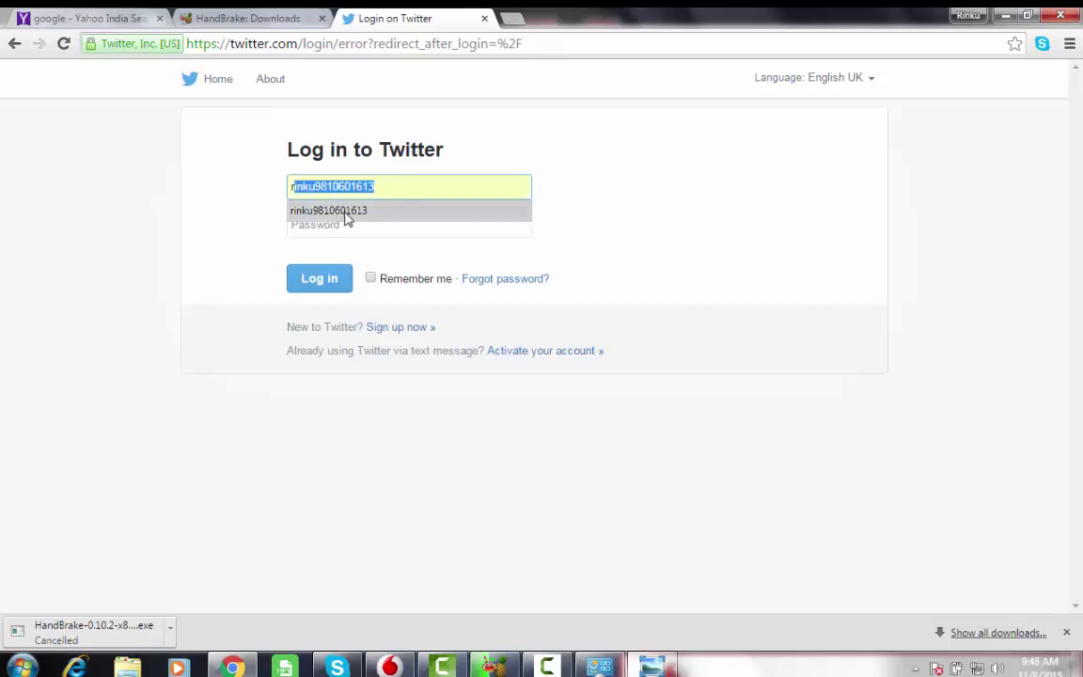
pyautogui.click(410, 218)
pyautogui.click(344, 224)
pyautogui.write('••••')
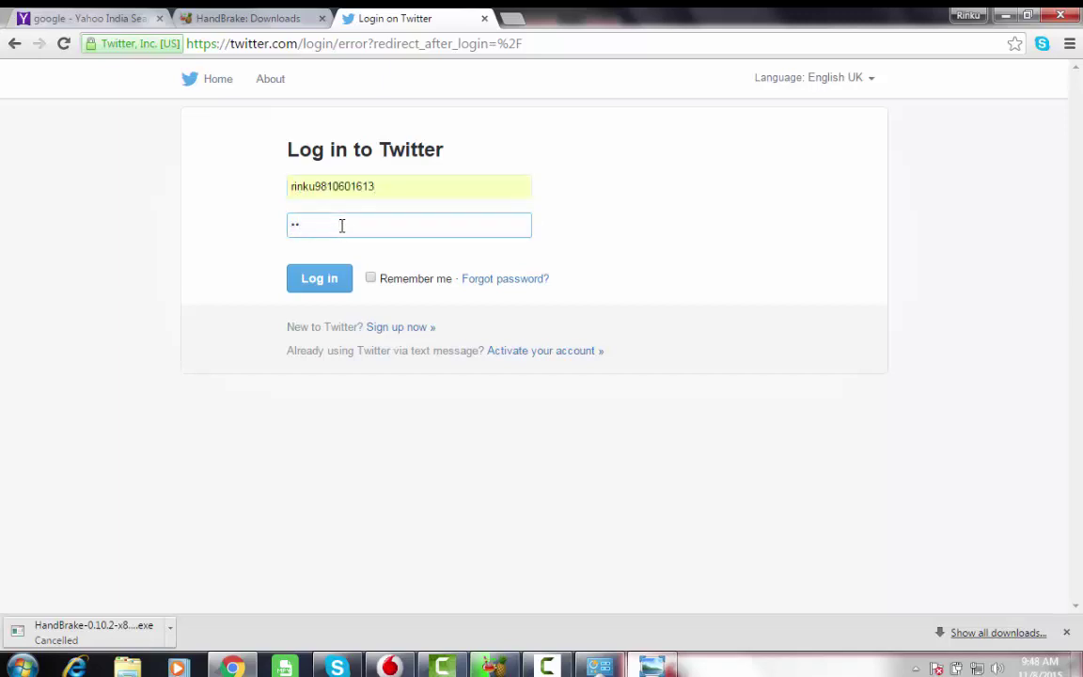
pyautogui.write('••••••')
pyautogui.click(356, 279)
pyautogui.click(370, 278)
pyautogui.click(327, 282)
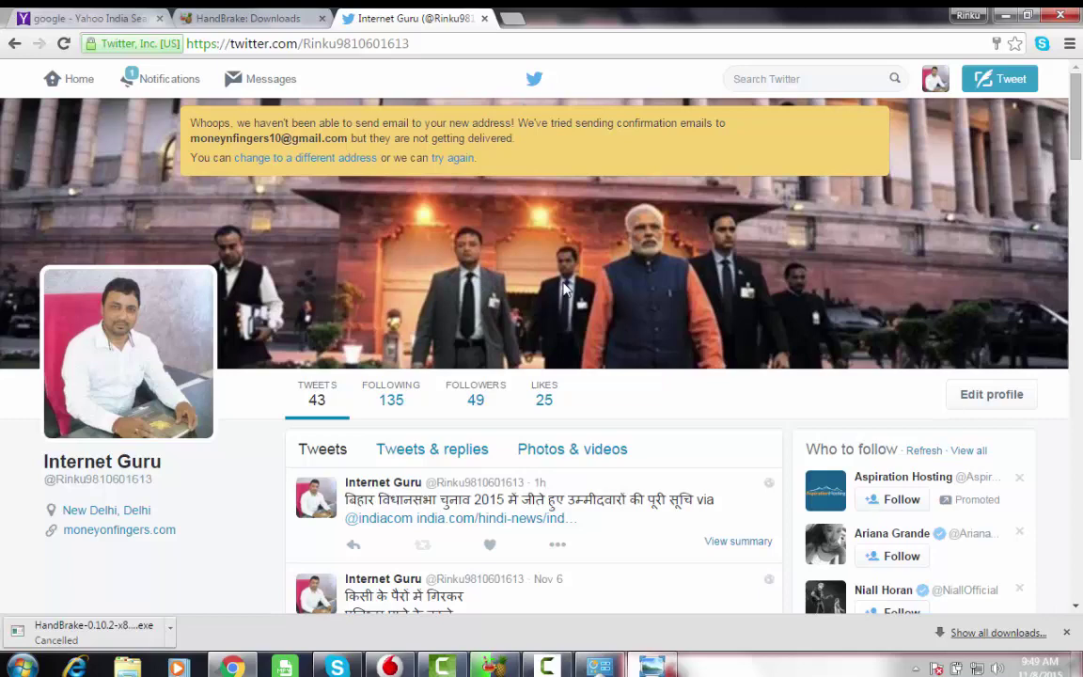
# - Scroll the profile and open the india.com election link in the newest tweet
pyautogui.scroll(-1, 565, 290)
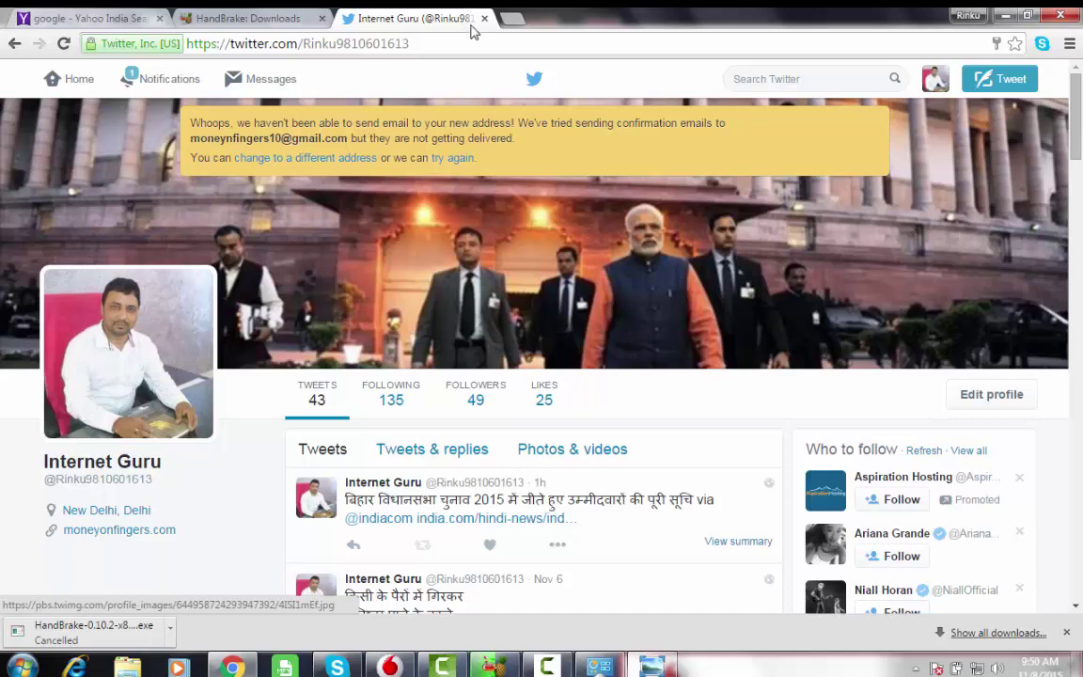
pyautogui.scroll(-1, 247, 454)
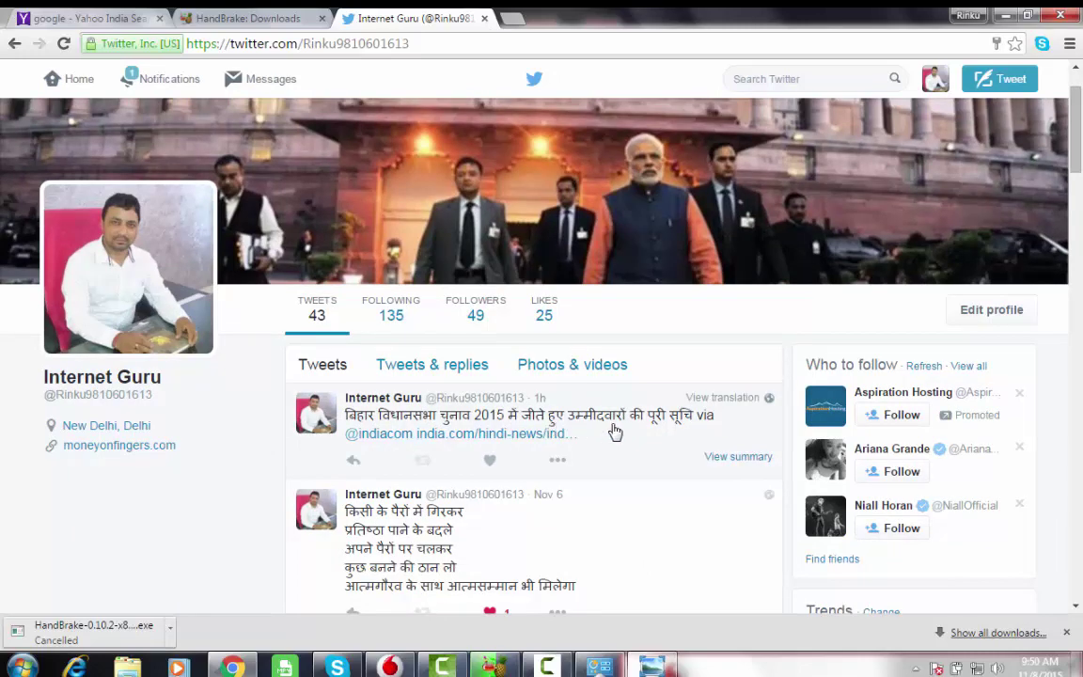
pyautogui.click(534, 436)
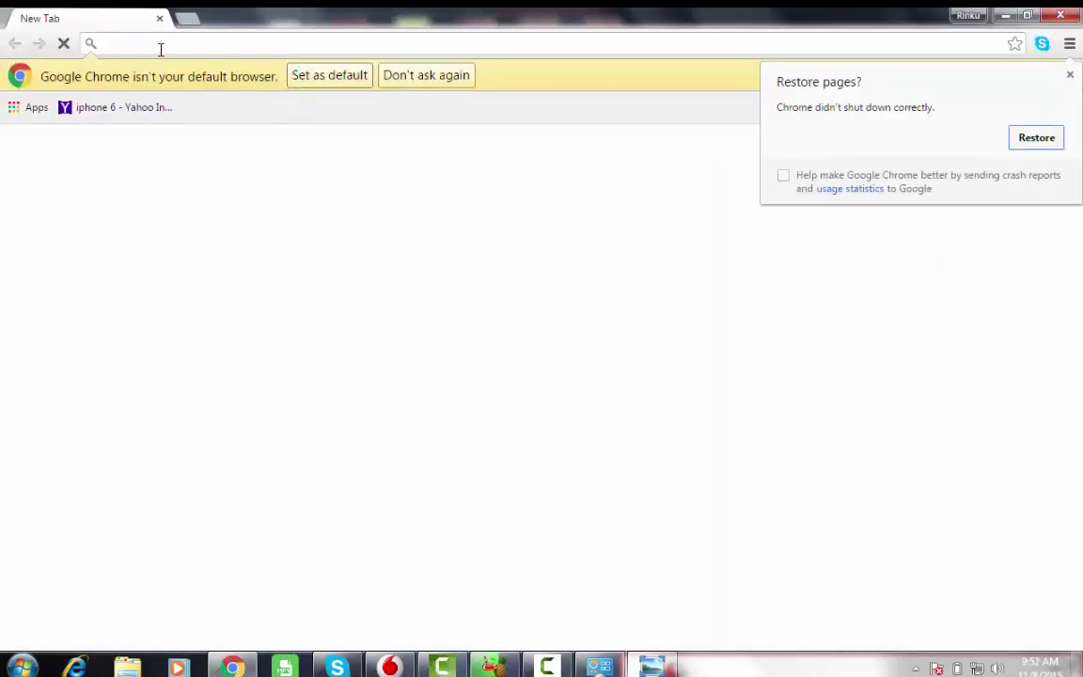
pyautogui.click(161, 44)
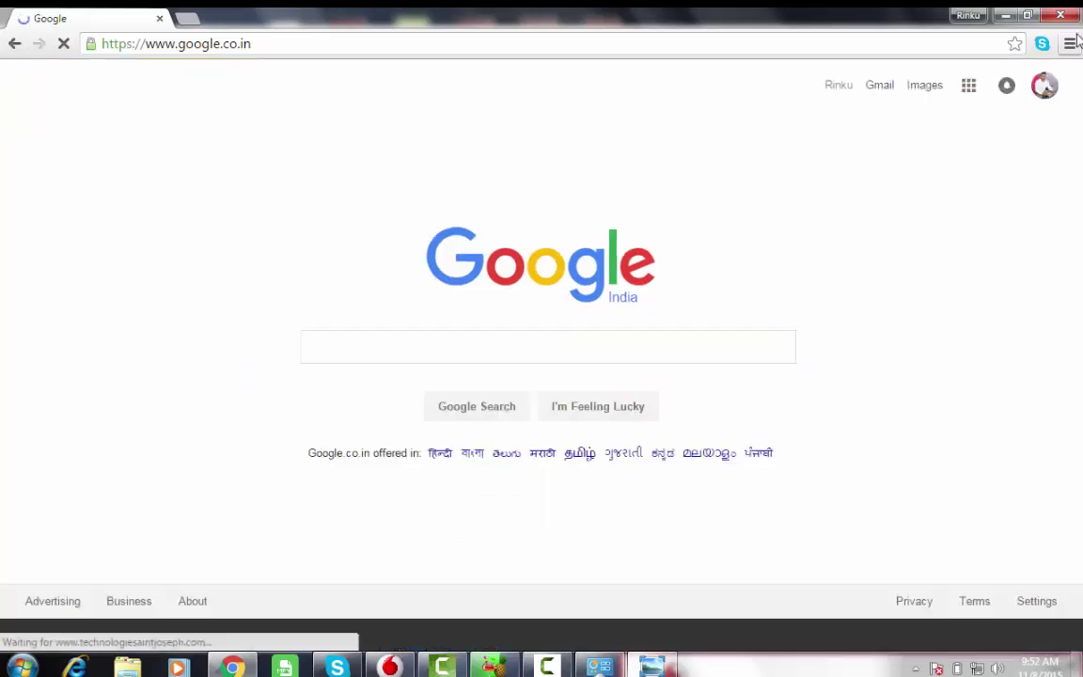
pyautogui.write('www')
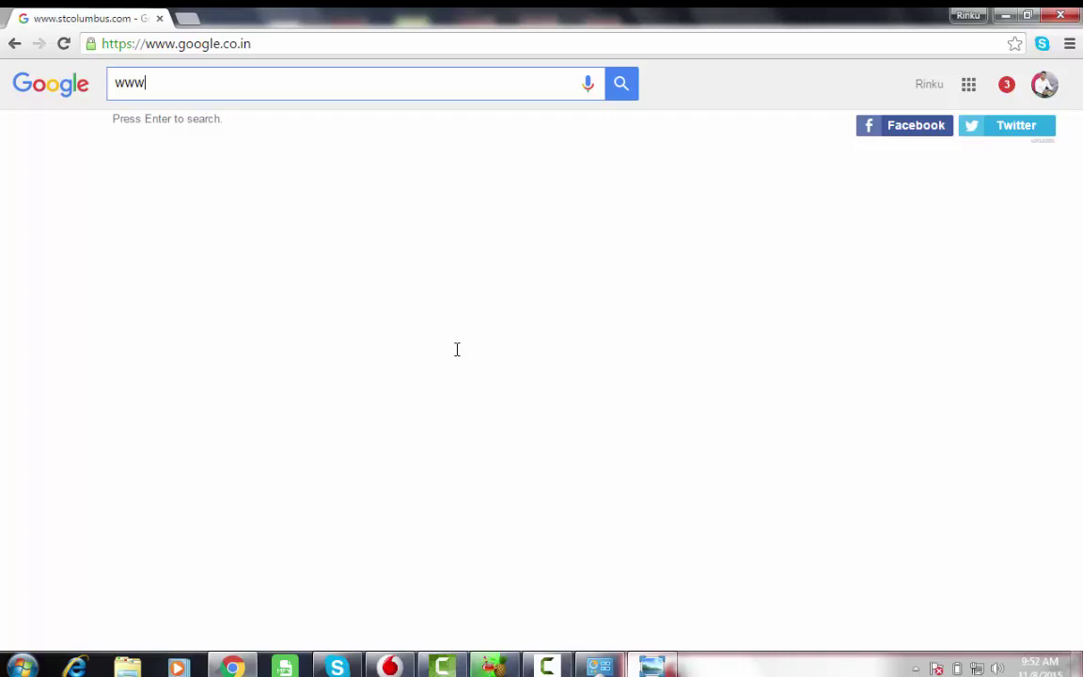
pyautogui.write('.mo')
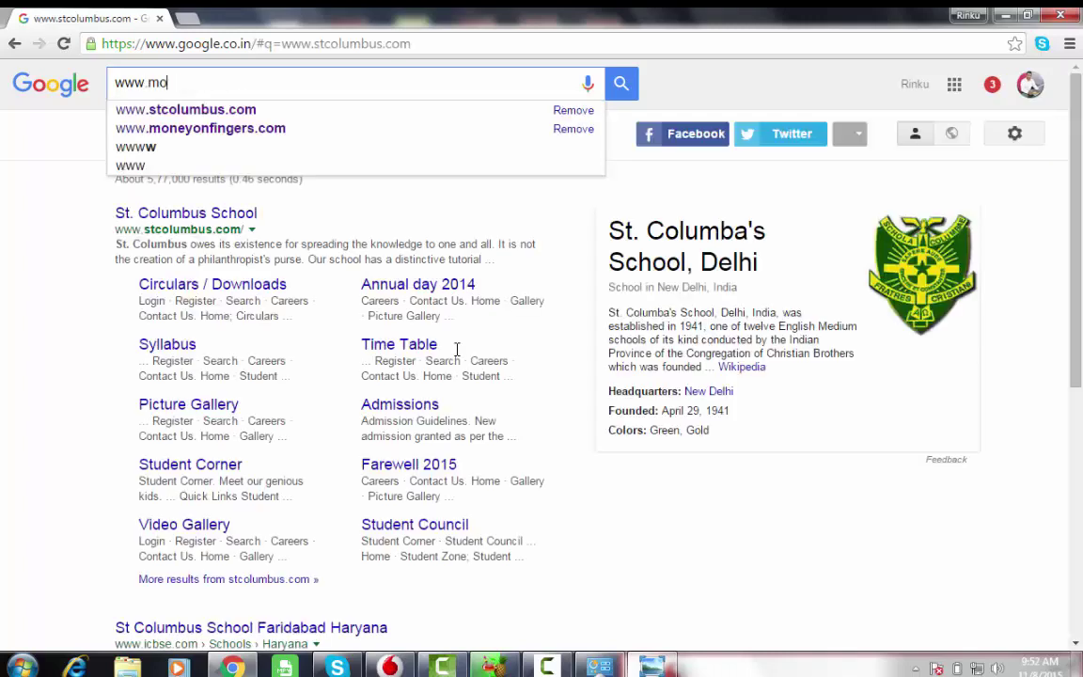
pyautogui.write('ne')
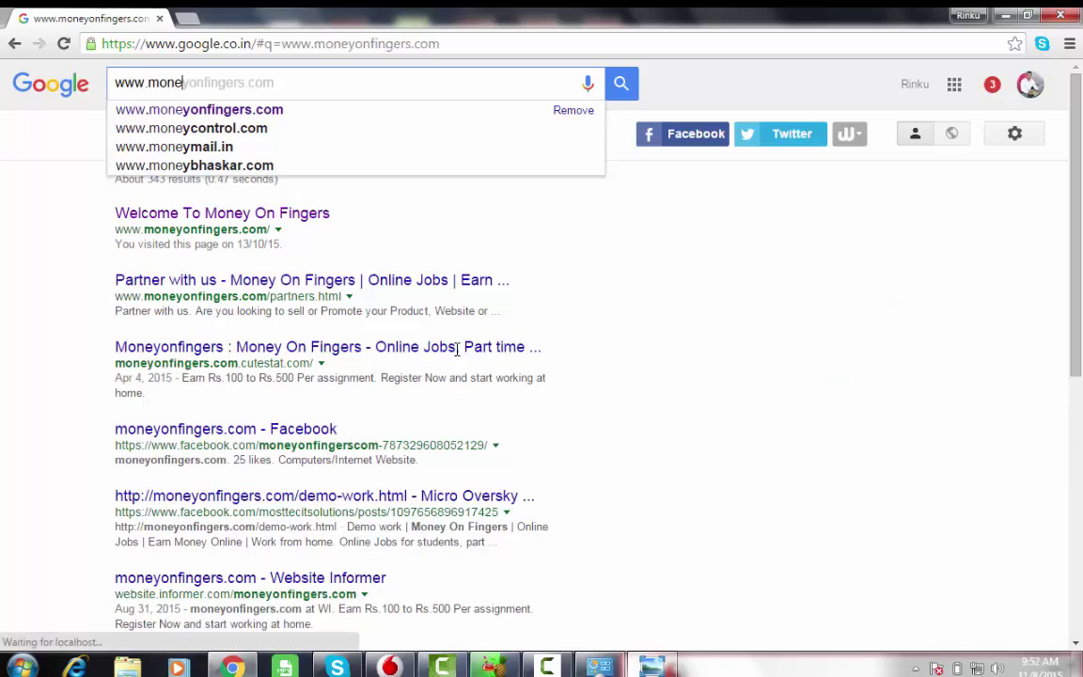
pyautogui.press('Return')
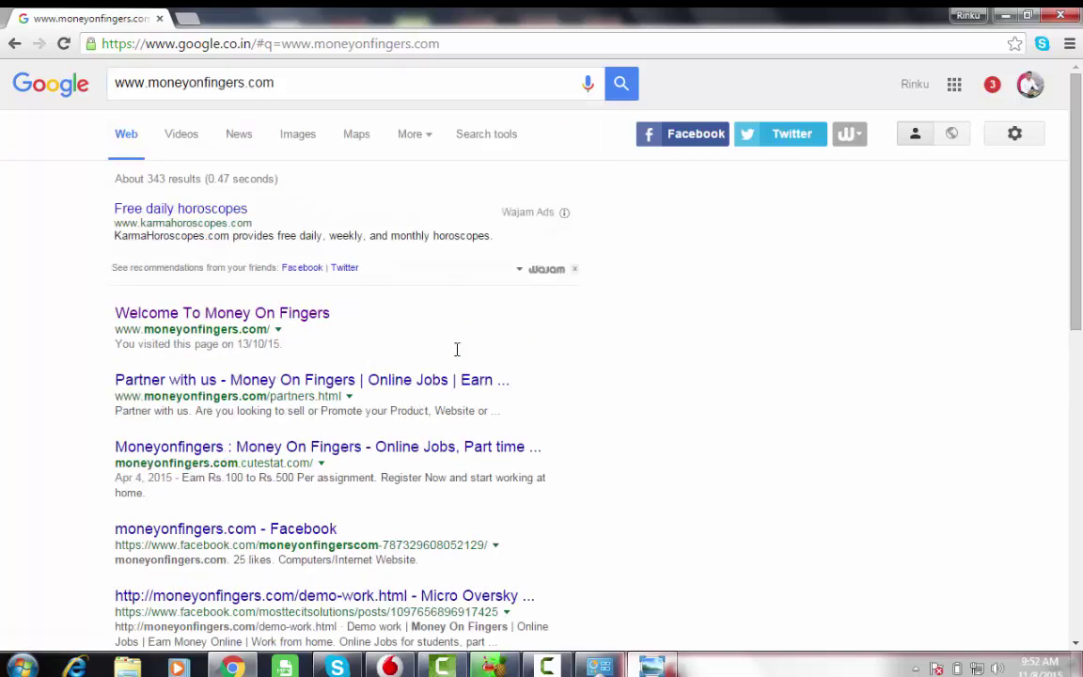
pyautogui.press('Tab')
pyautogui.press('Return')
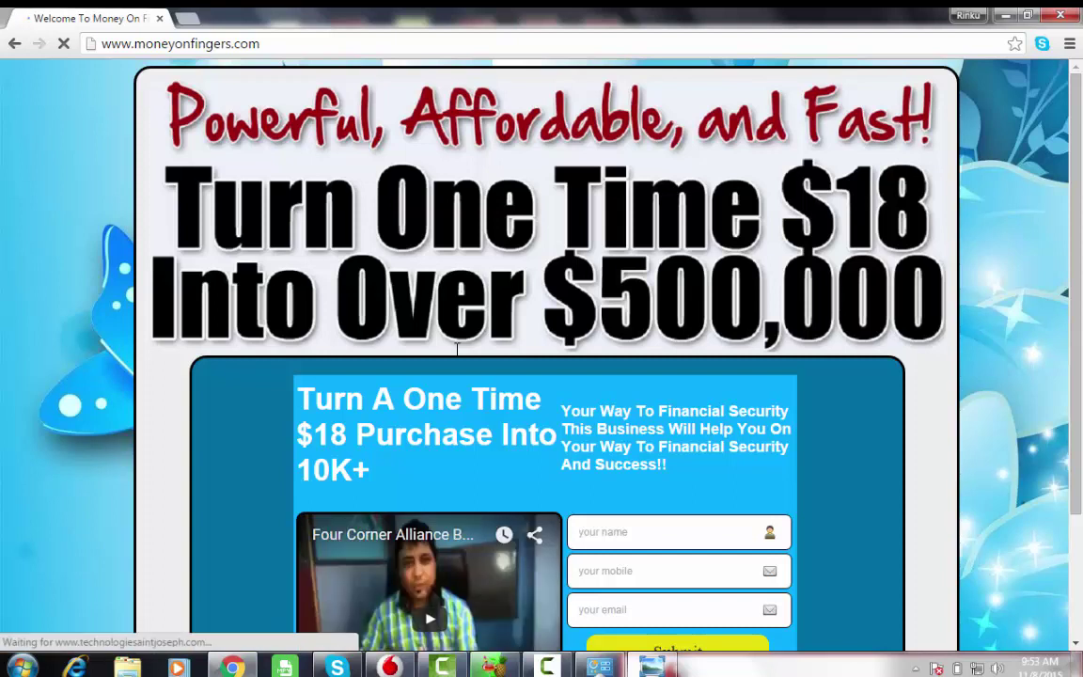
# - Scroll down through the Money On Fingers sign-up page
pyautogui.scroll(-2, 457, 348)
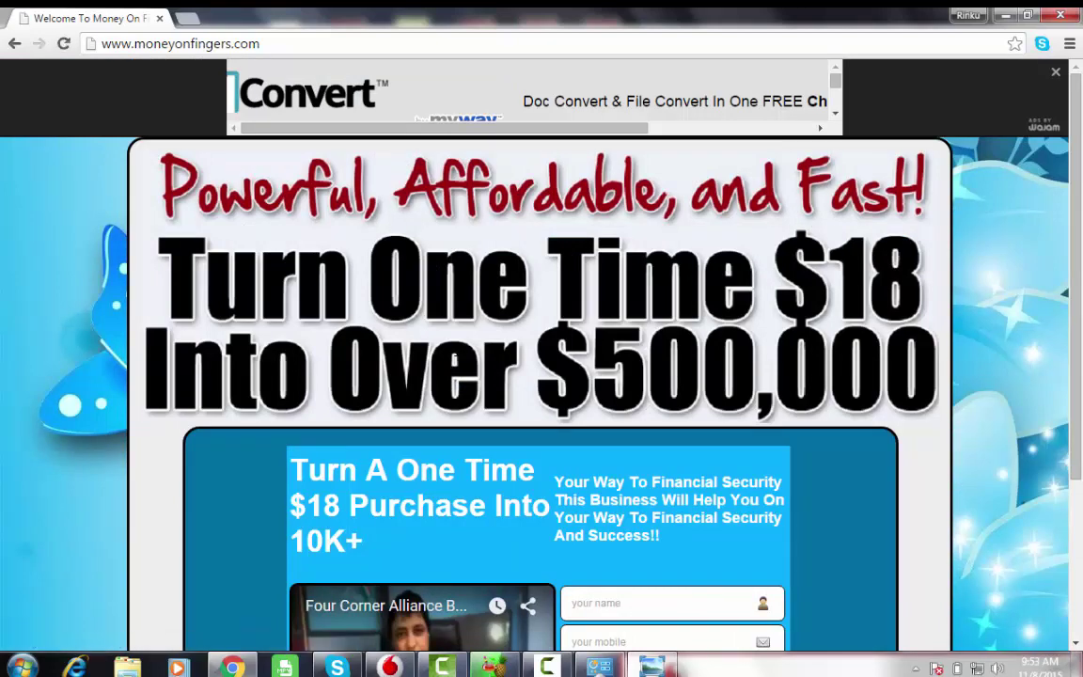
pyautogui.scroll(-2, 457, 353)
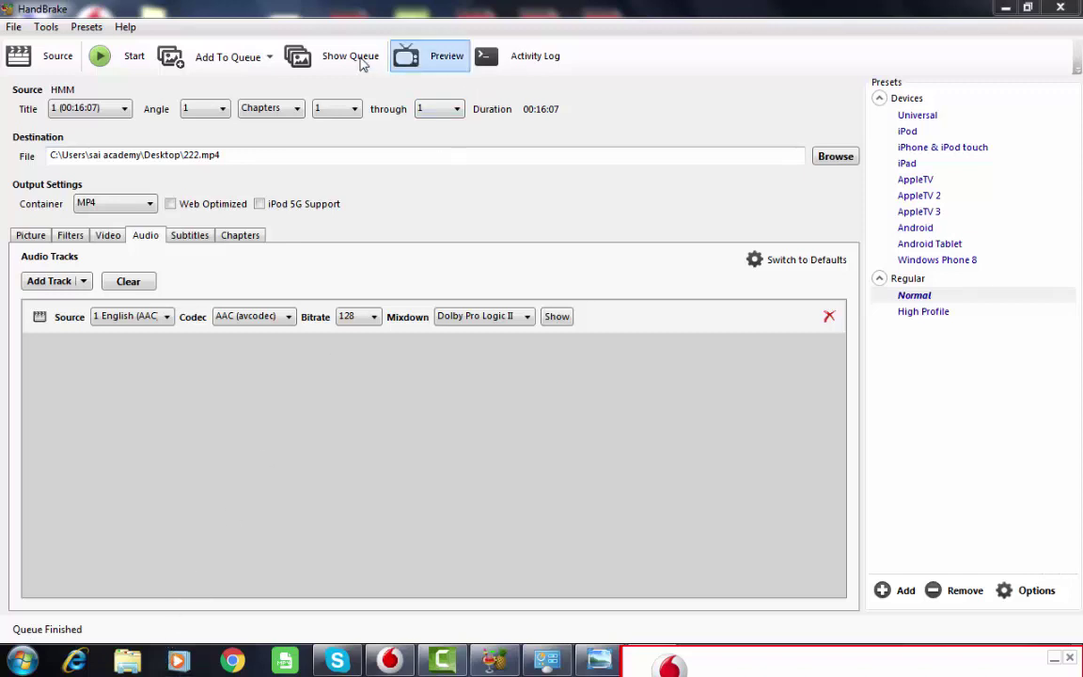
# - Minimize HandBrake, bring it back once, then minimize it again to show the desktop
pyautogui.click(1004, 8)
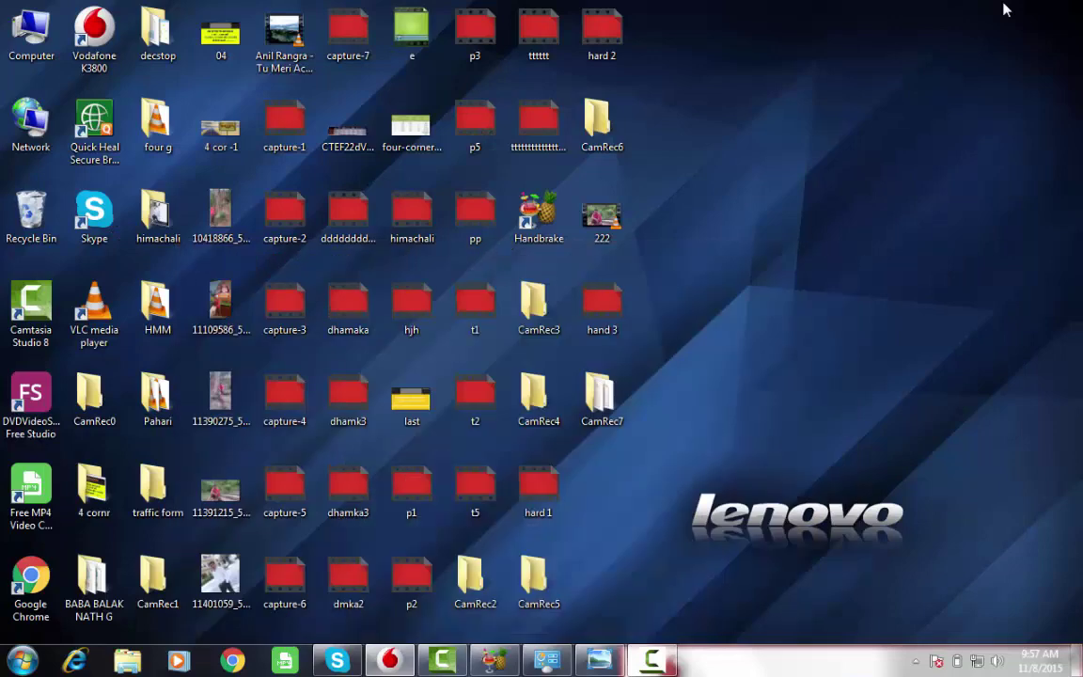
pyautogui.click(489, 662)
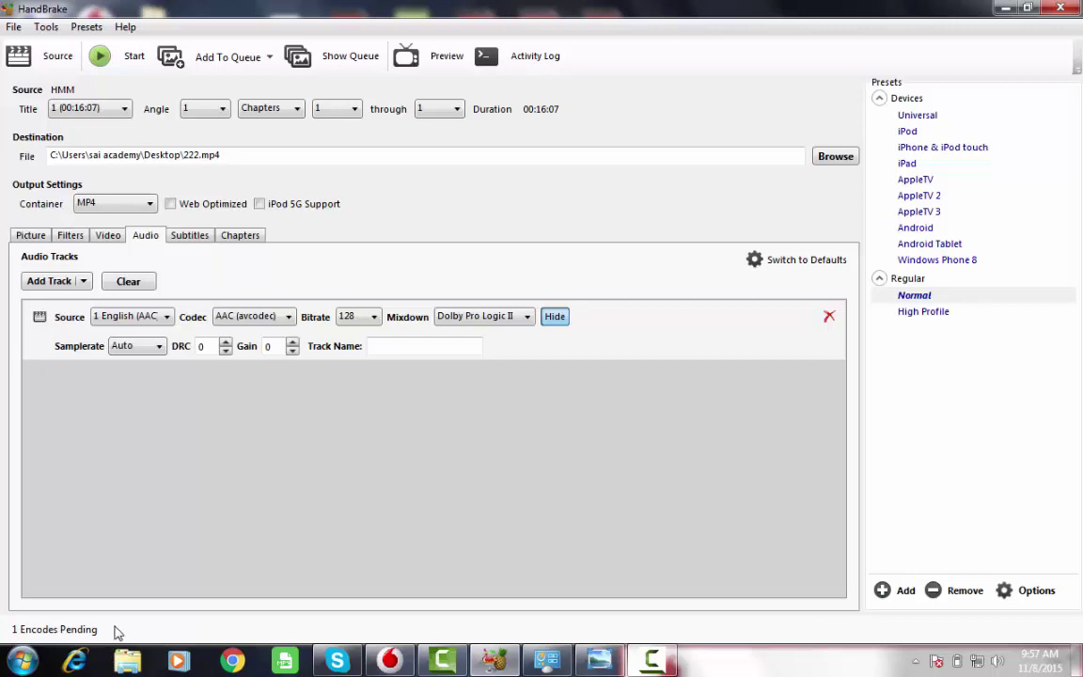
pyautogui.click(1004, 11)
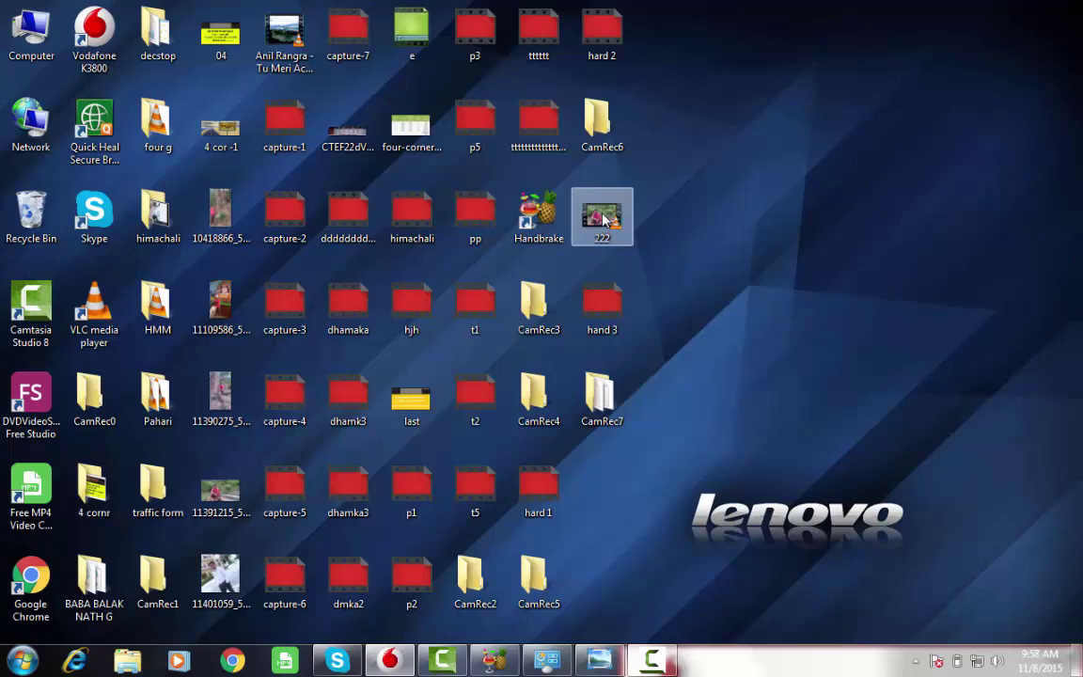
# - Check the 222 video's Properties to confirm a 26.5 MB mp4, then launch Chrome
pyautogui.rightClick(603, 220)
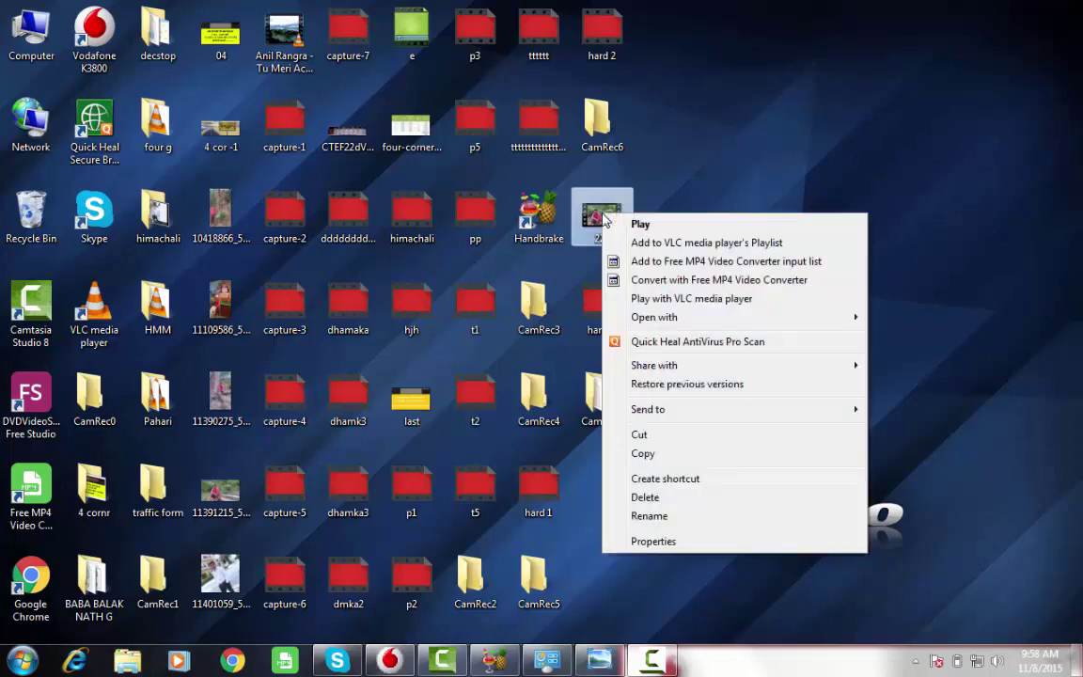
pyautogui.click(634, 541)
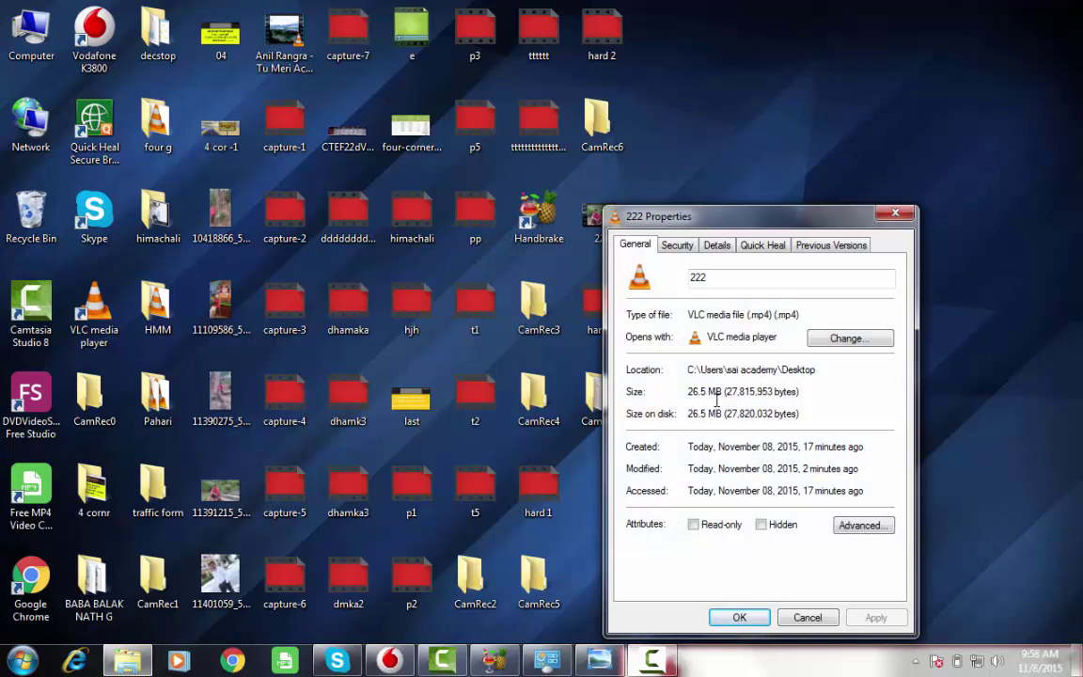
pyautogui.click(893, 217)
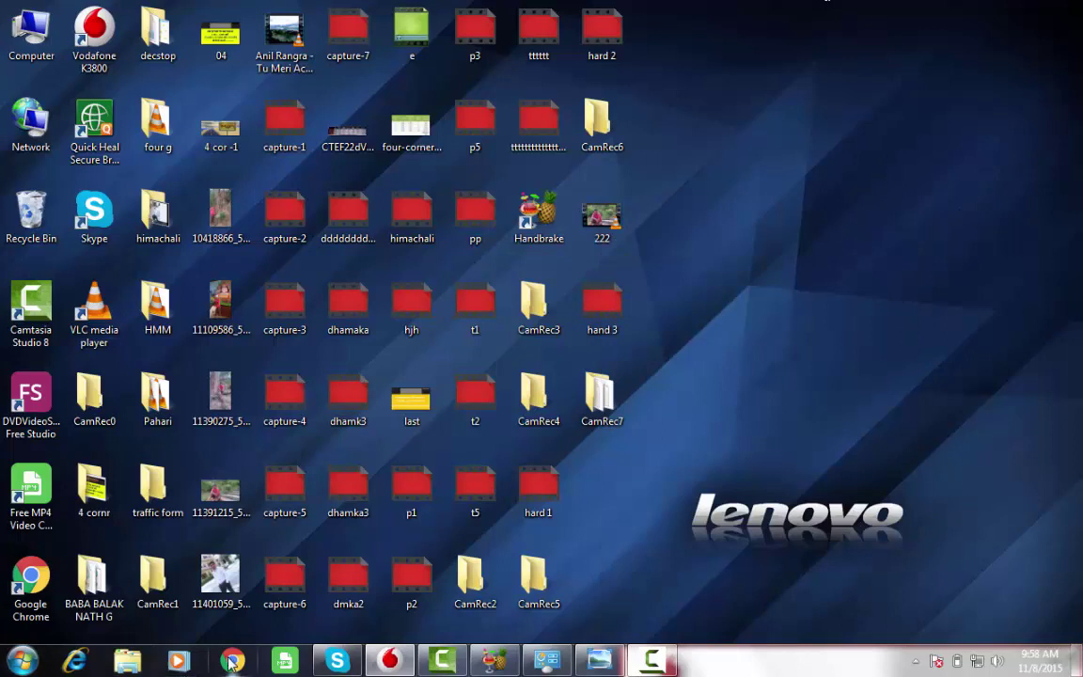
pyautogui.click(231, 662)
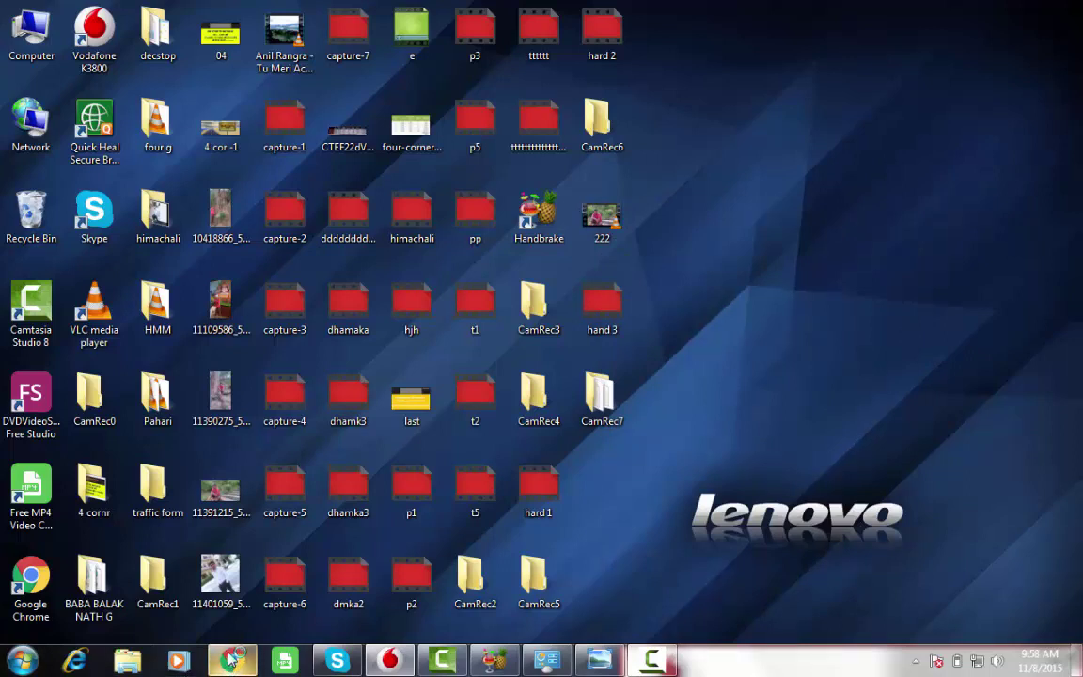